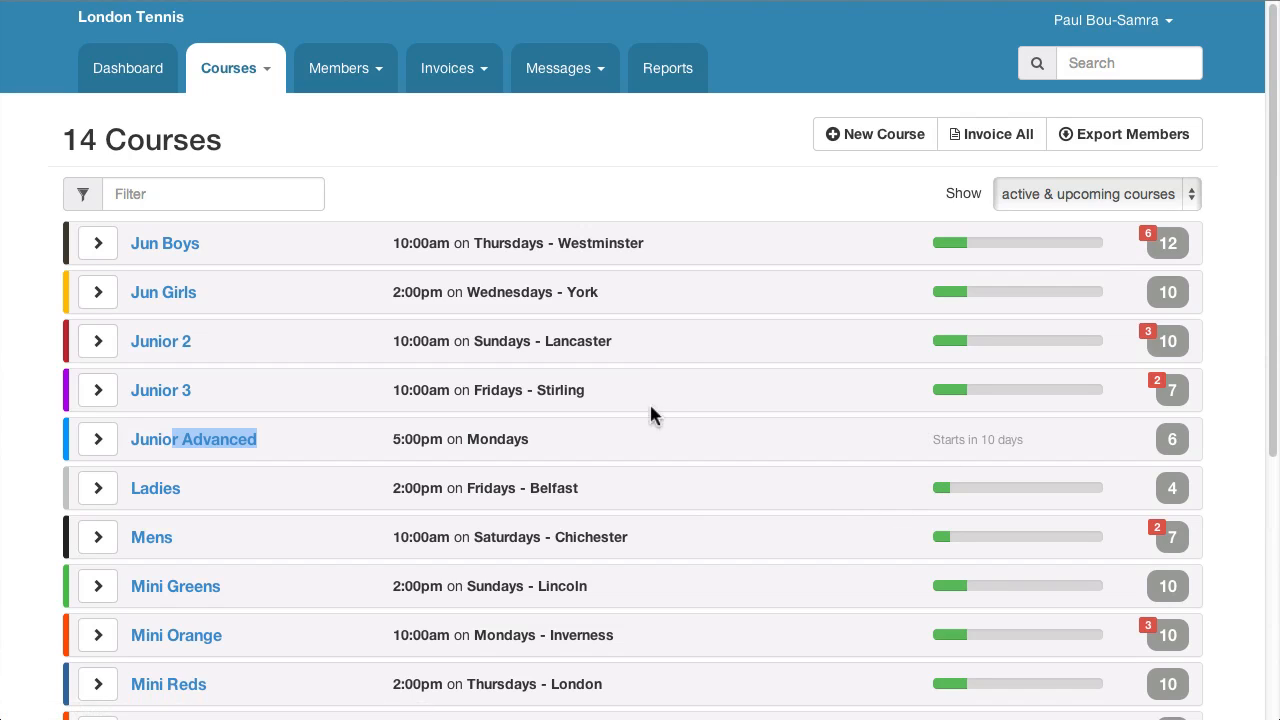
# Step: Create invoices for the Junior Advanced course with the preset dates and reference, leaving payment terms and comments blank
pyautogui.click(320, 428)
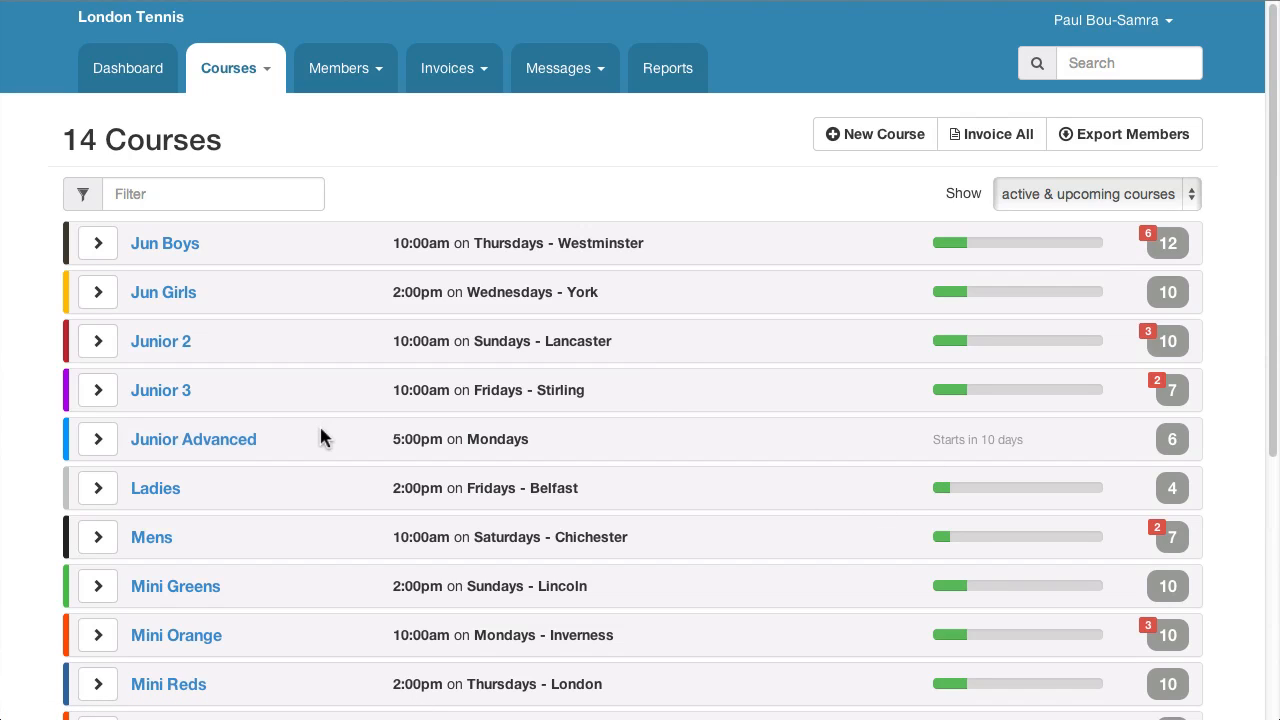
pyautogui.click(180, 445)
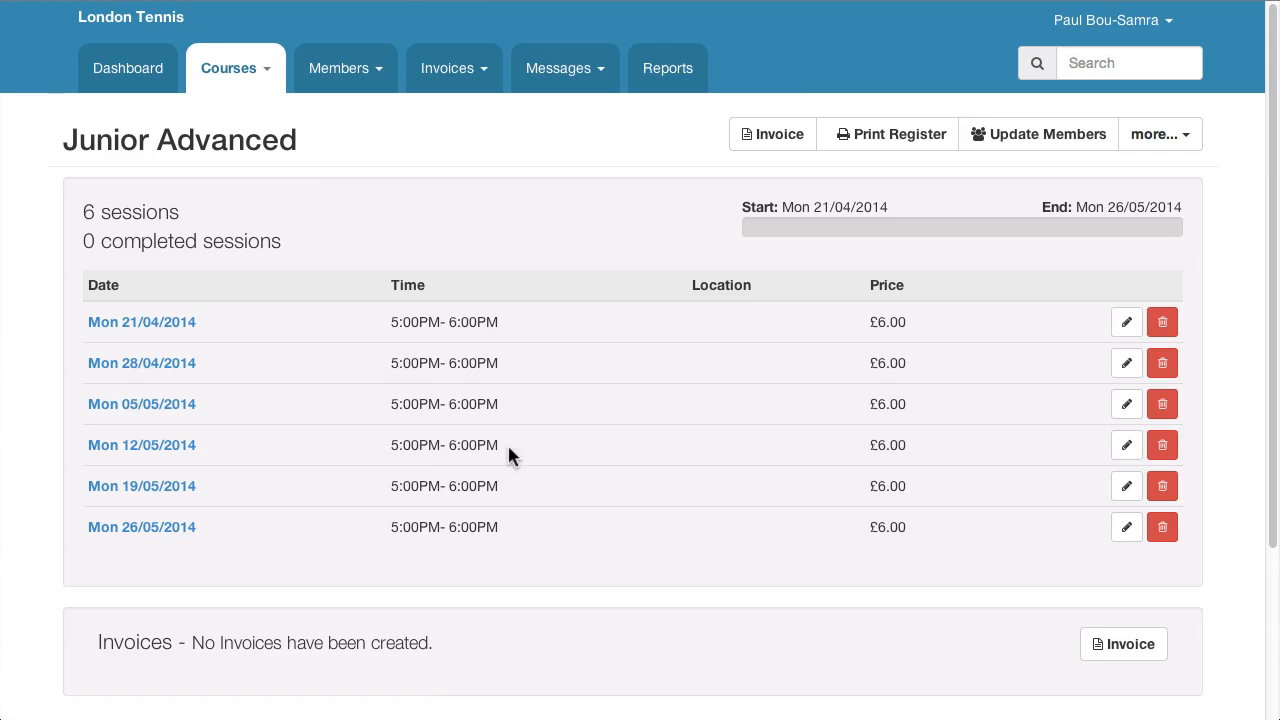
pyautogui.click(771, 140)
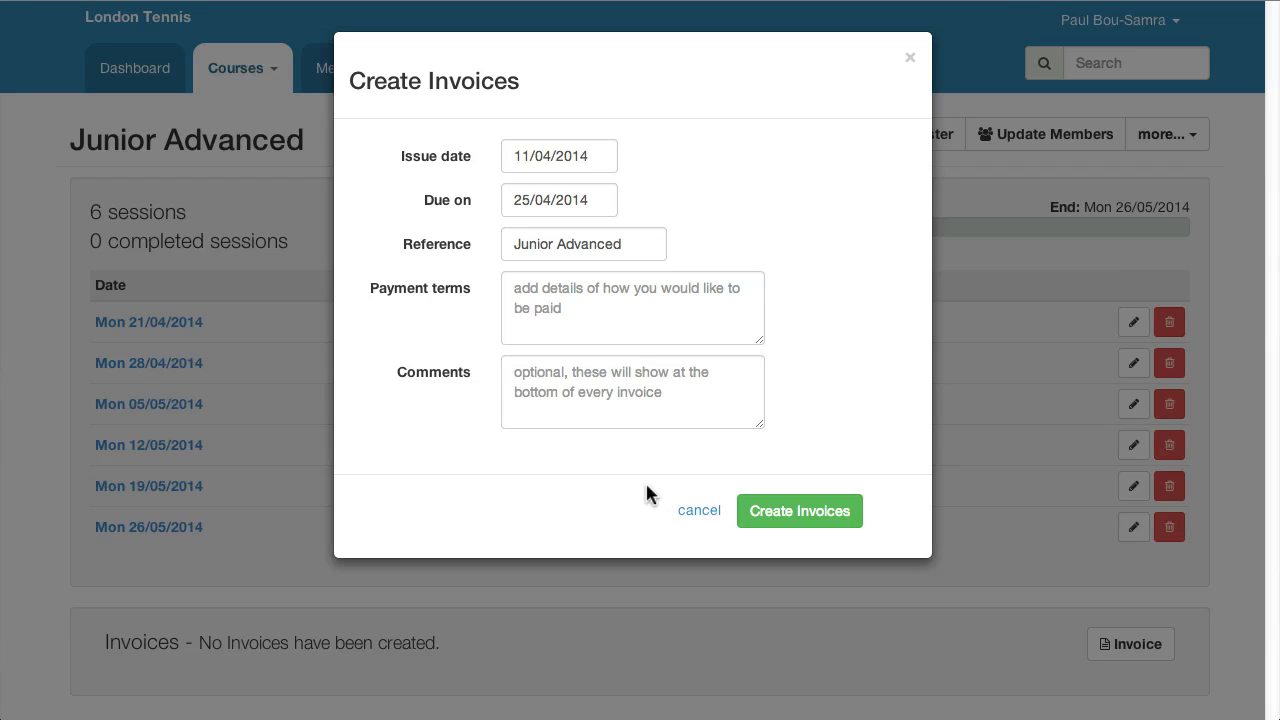
pyautogui.click(575, 304)
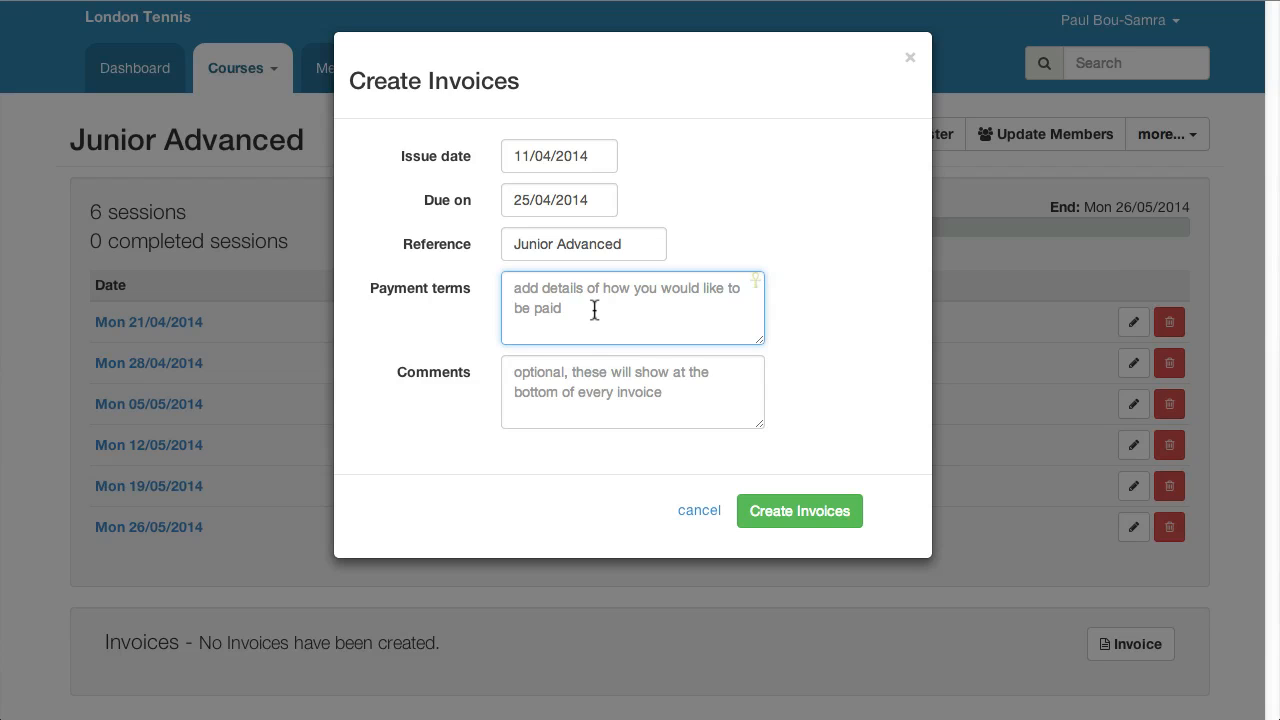
pyautogui.click(579, 409)
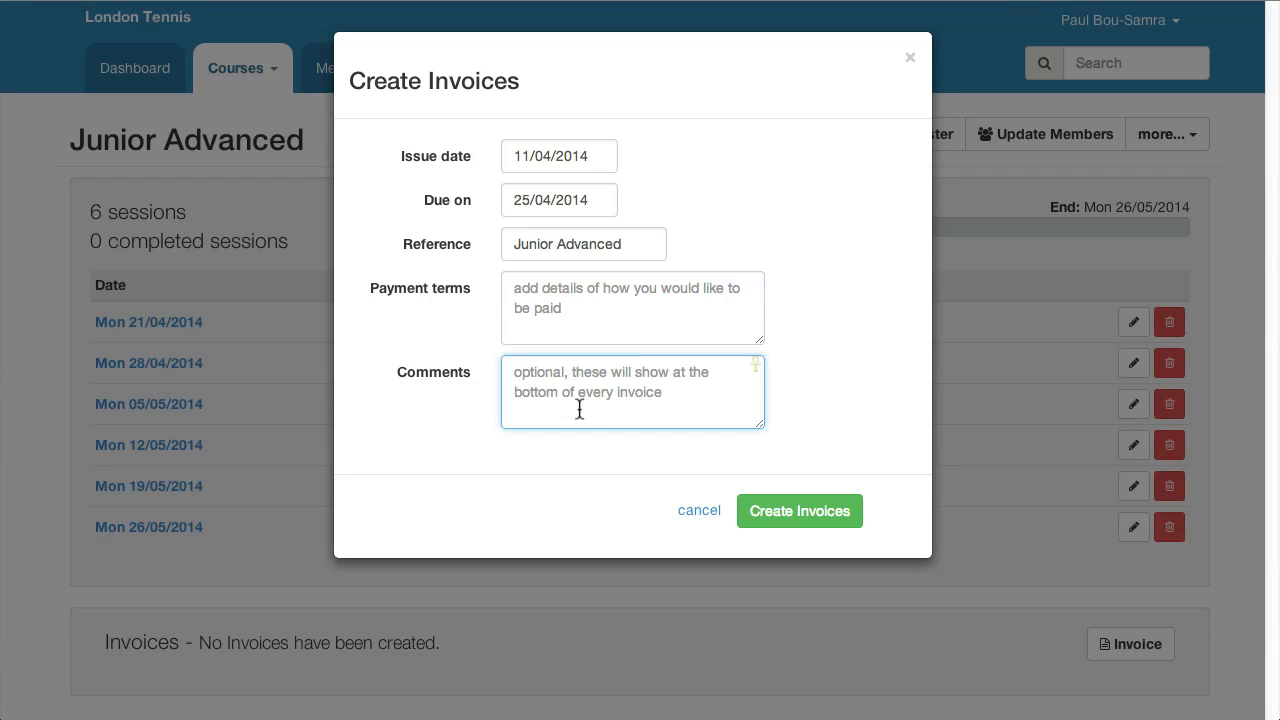
pyautogui.click(552, 493)
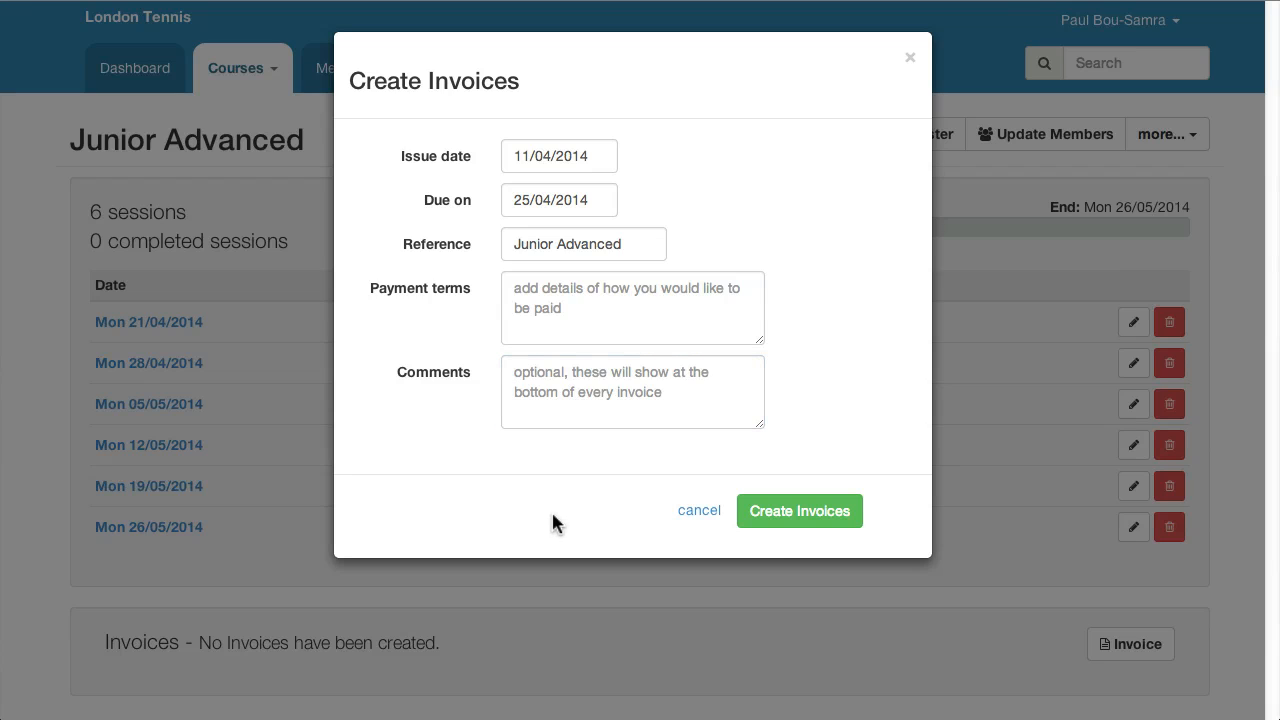
pyautogui.click(793, 520)
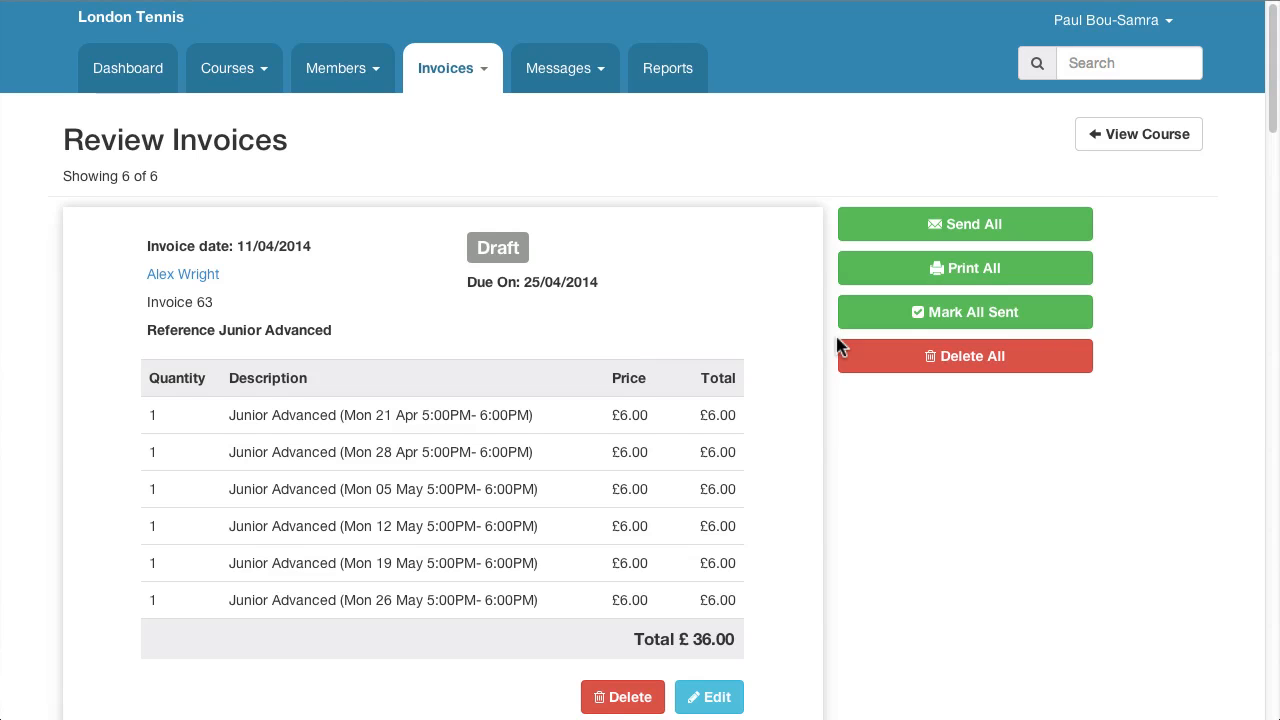
# Step: Review the draft invoices generated for the Junior Advanced course members
pyautogui.scroll(-1, 606, 349)
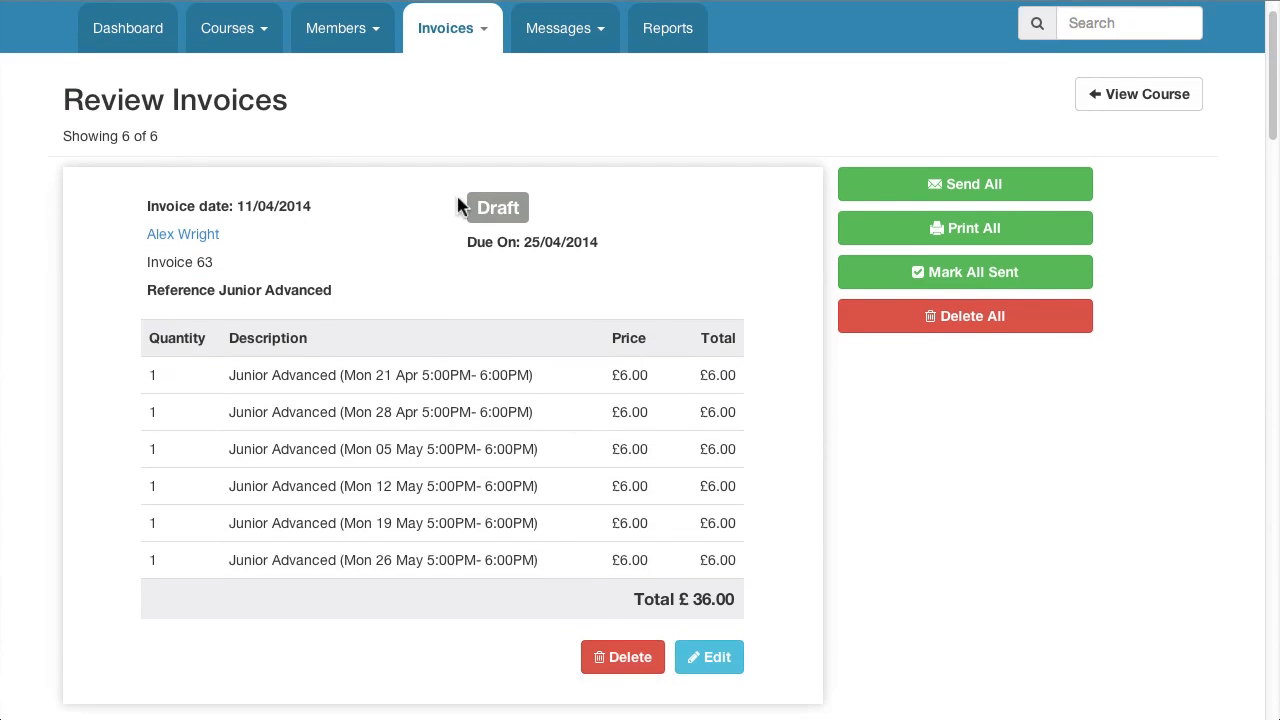
pyautogui.scroll(-1, 500, 240)
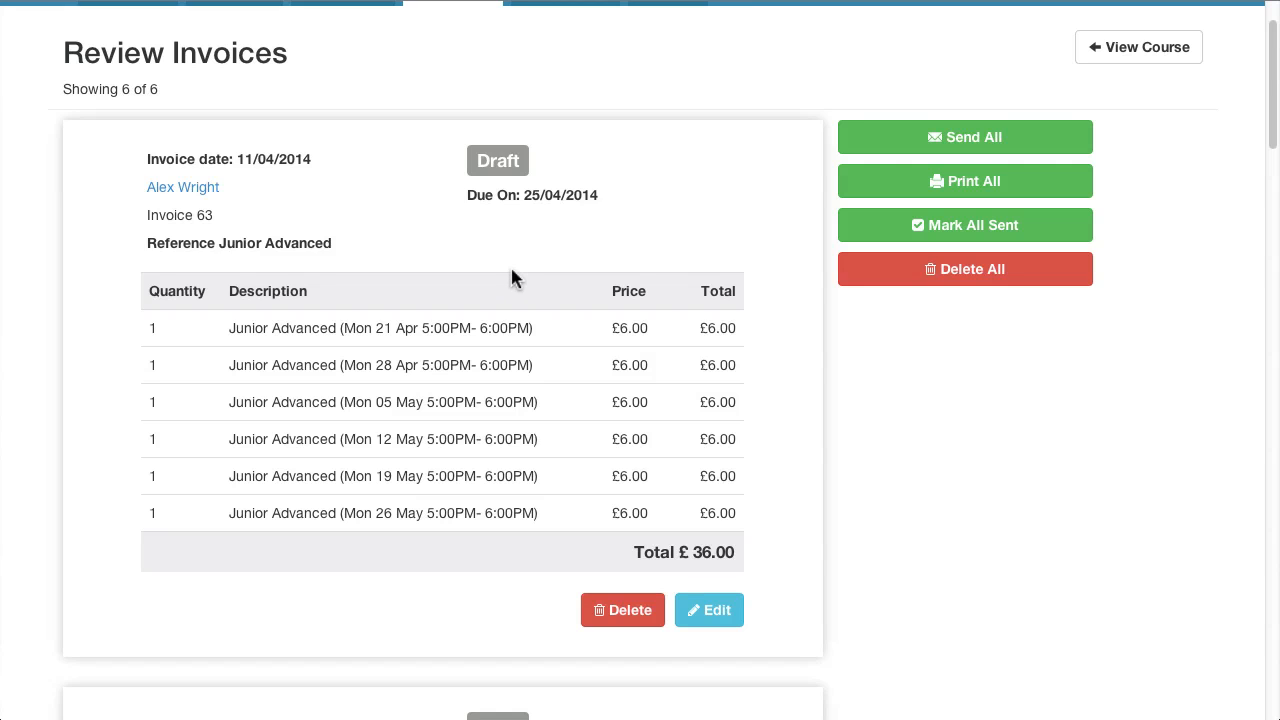
pyautogui.scroll(-5, 512, 265)
pyautogui.scroll(-9, 512, 262)
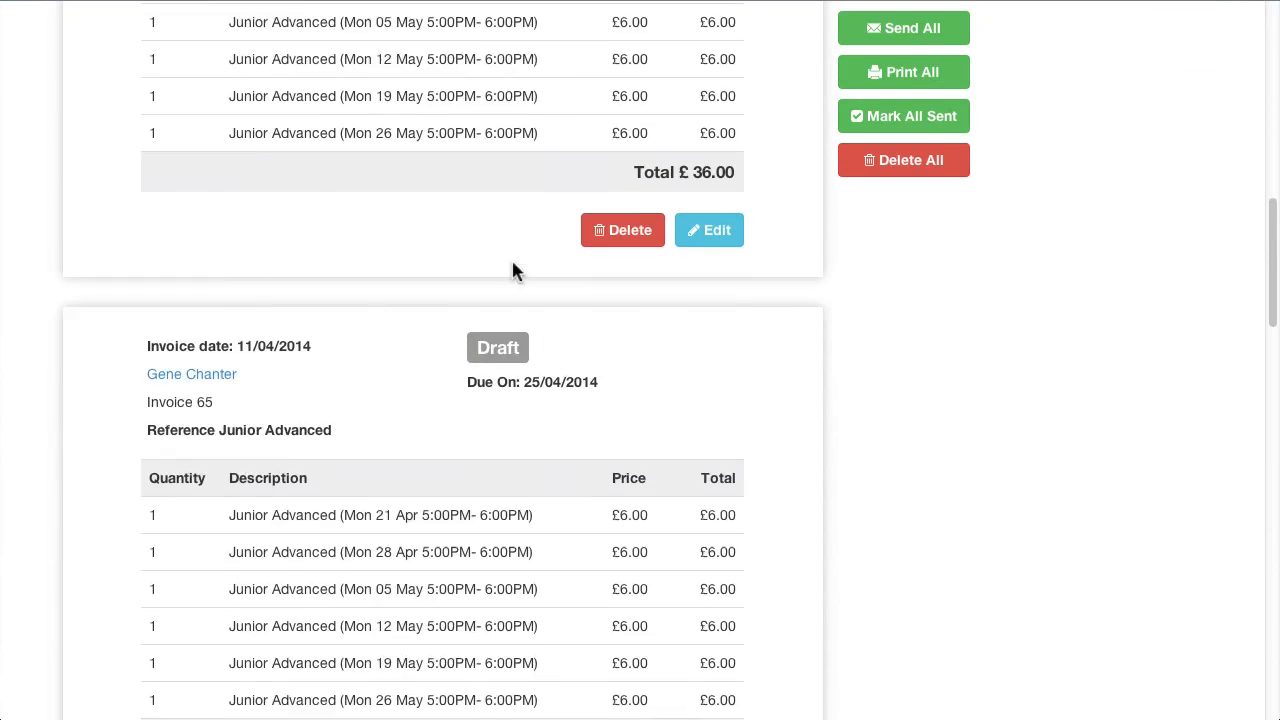
pyautogui.scroll(-5, 511, 257)
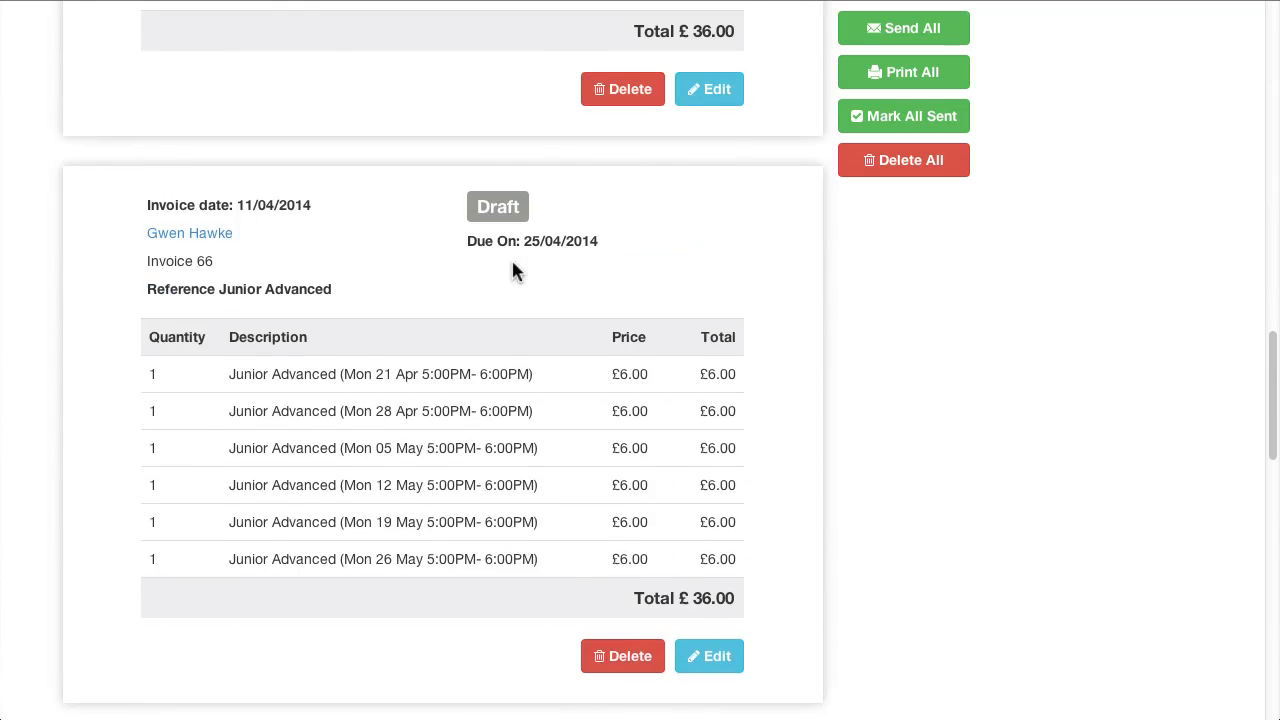
pyautogui.scroll(20, 479, 358)
pyautogui.scroll(-3, 570, 360)
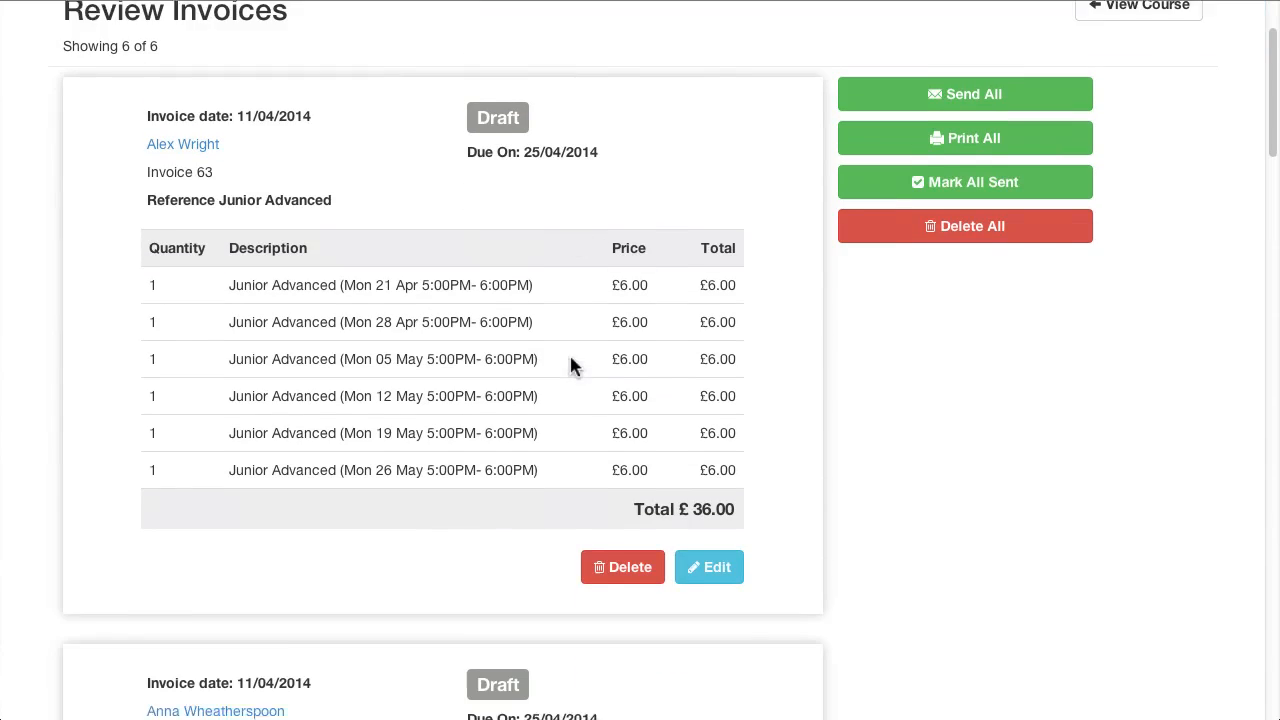
# Step: Add the existing Discount product to the first draft invoice and update the invoice
pyautogui.click(700, 535)
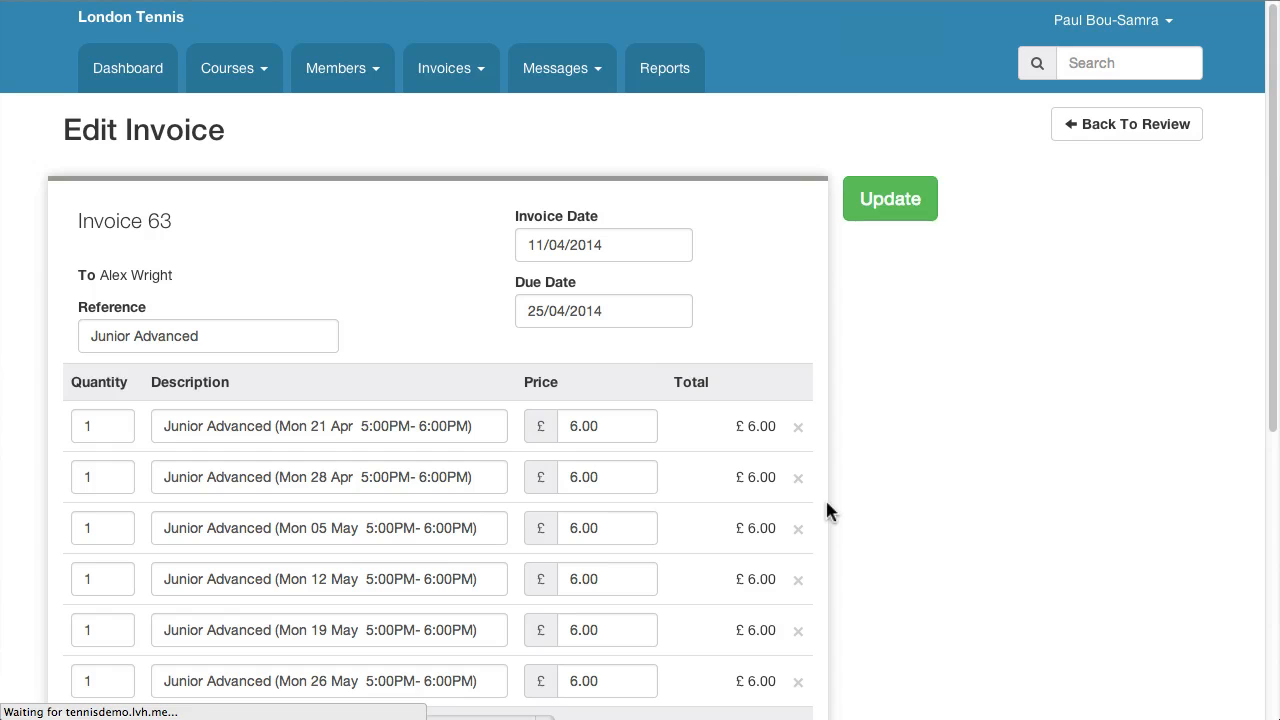
pyautogui.scroll(-5, 822, 398)
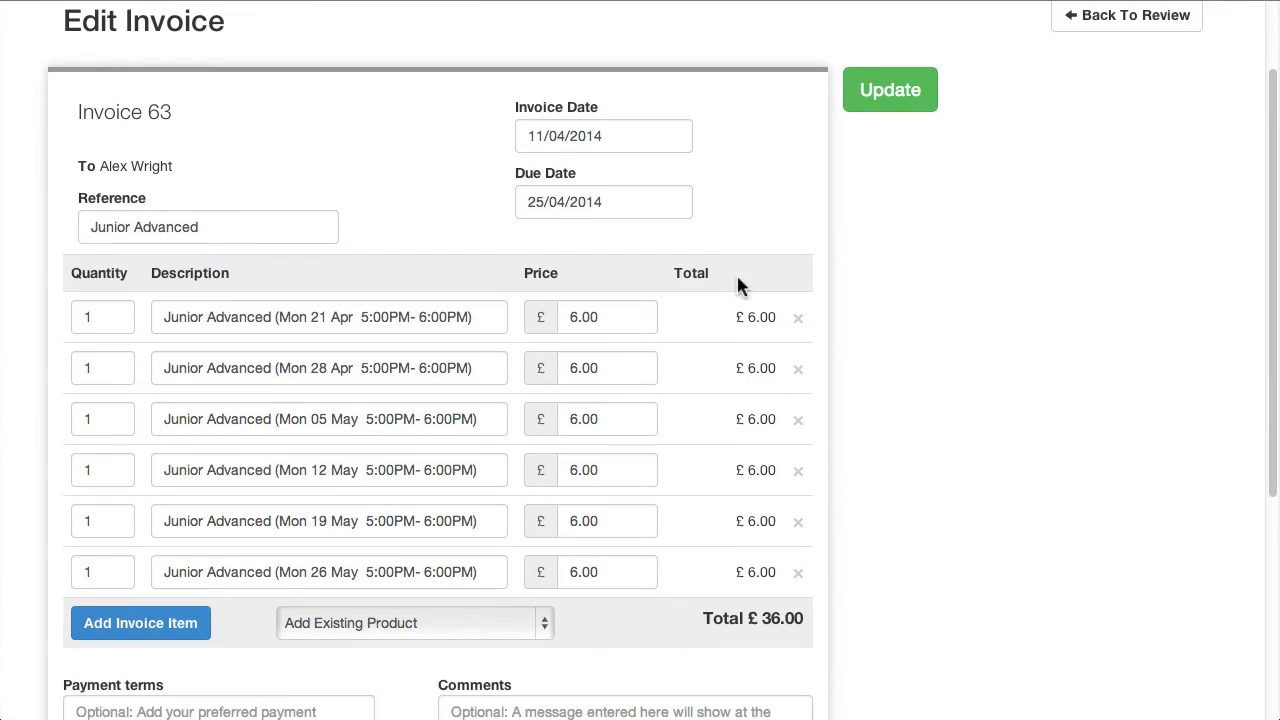
pyautogui.click(372, 495)
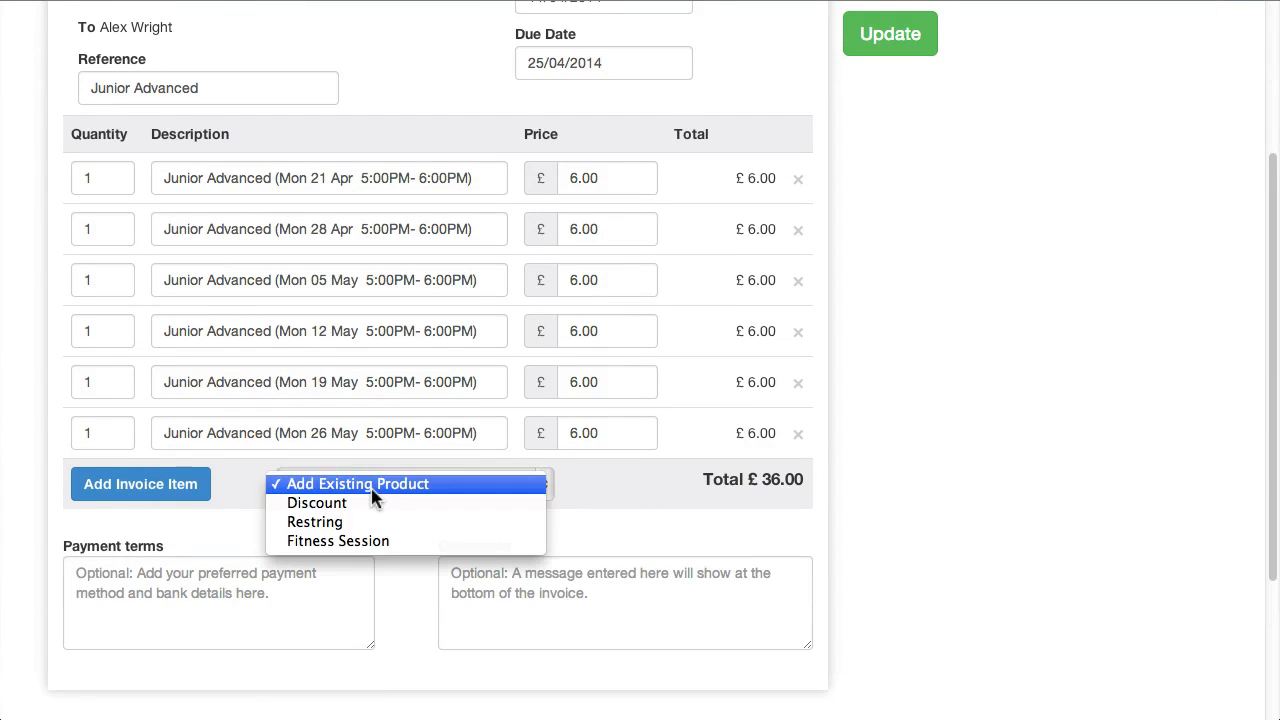
pyautogui.click(372, 507)
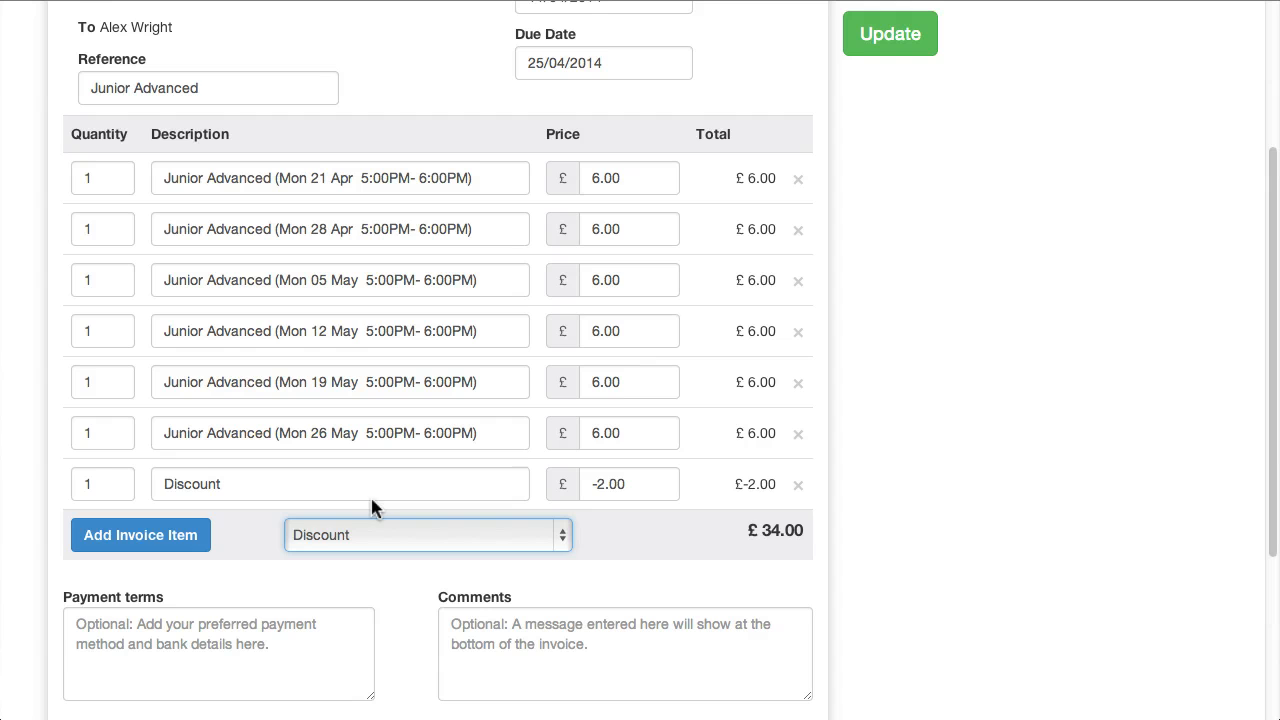
pyautogui.click(897, 46)
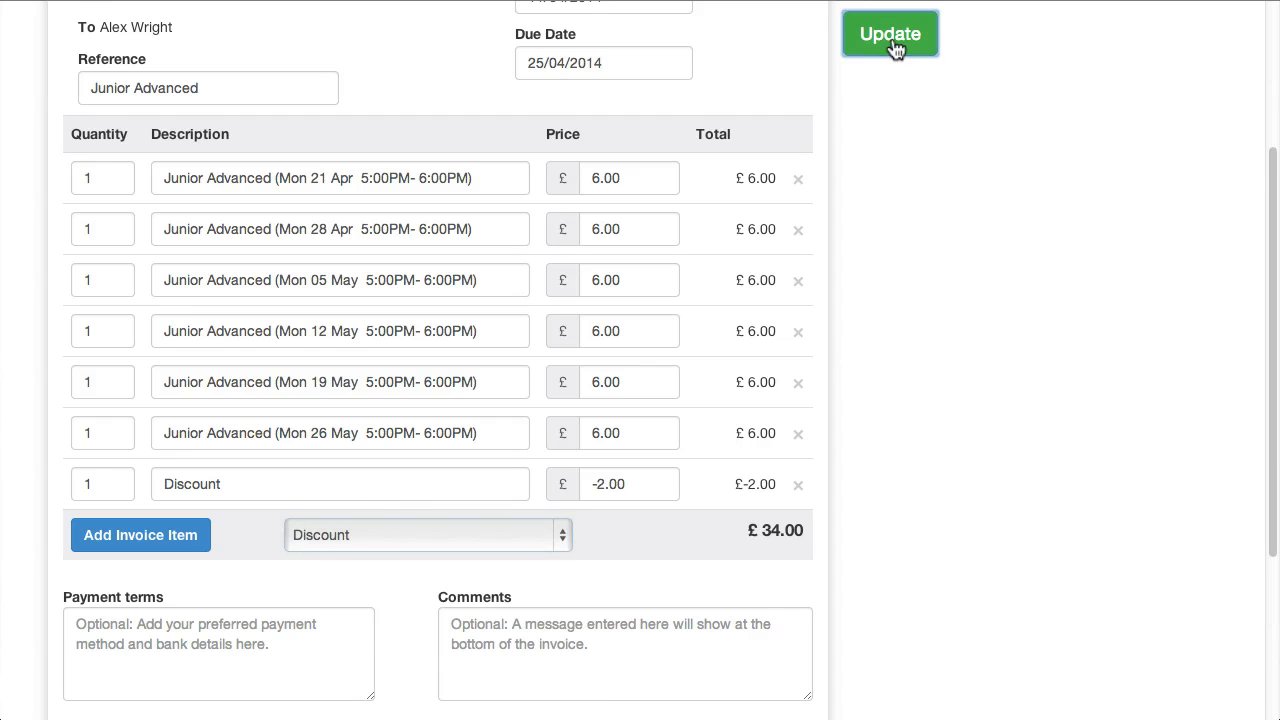
# Step: Check the first draft invoice's items in its edit form, save it, and look over the following drafts
pyautogui.scroll(-3, 886, 442)
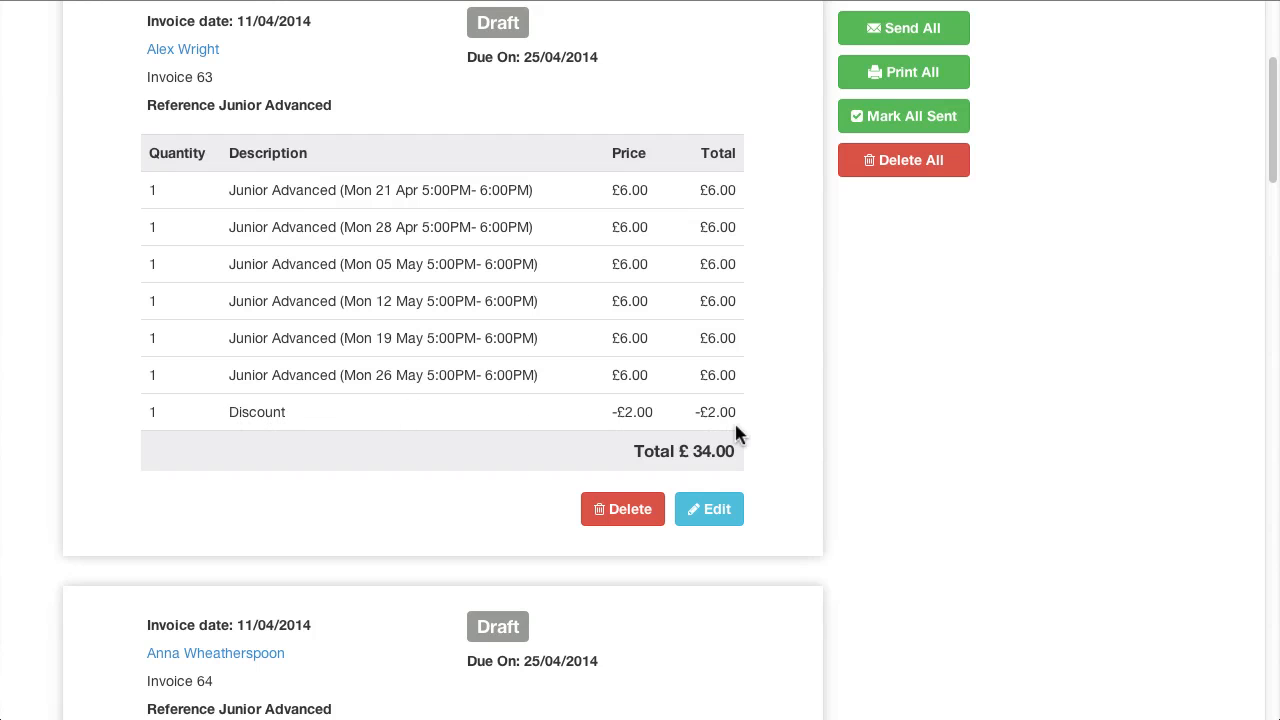
pyautogui.scroll(10, 742, 421)
pyautogui.scroll(-9, 742, 418)
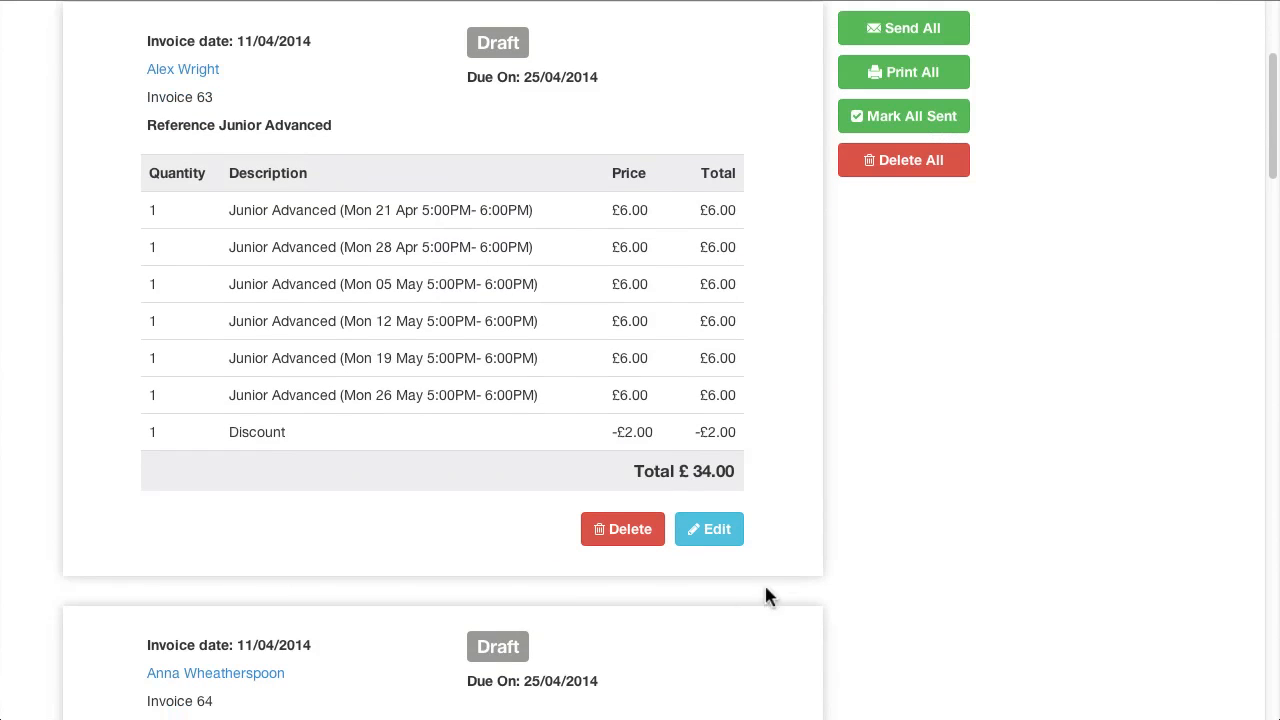
pyautogui.click(706, 536)
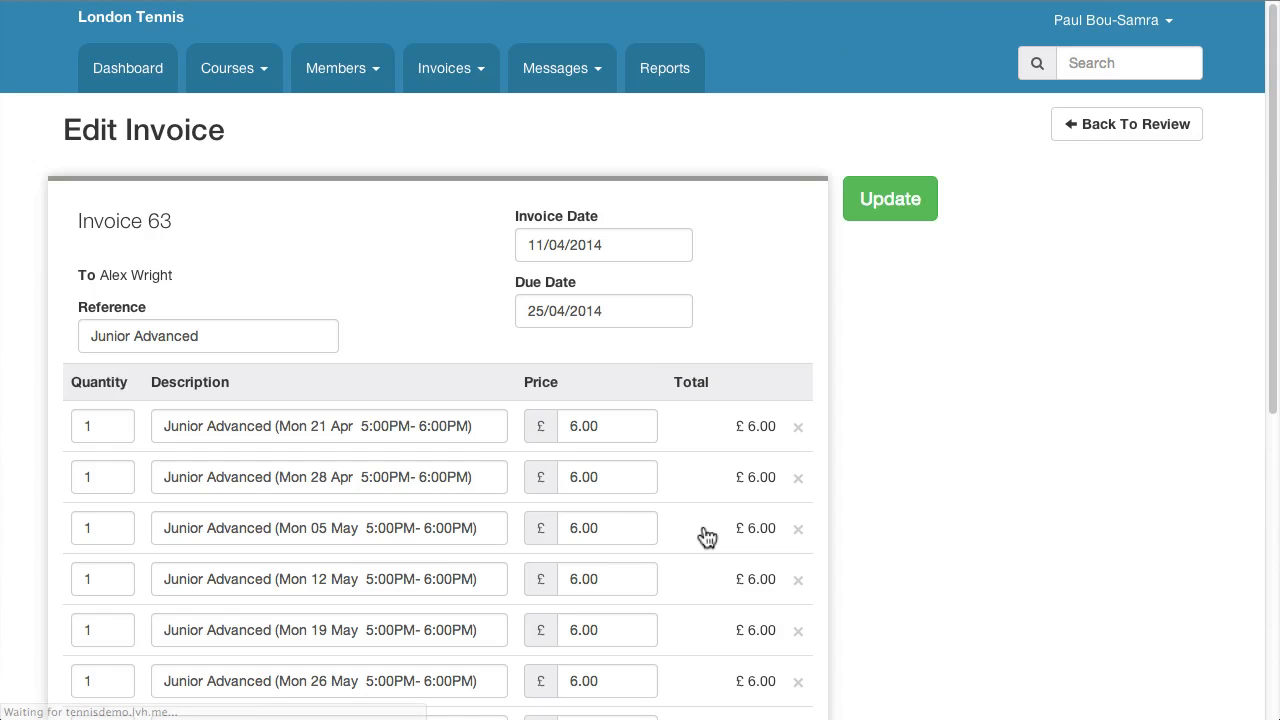
pyautogui.scroll(-5, 754, 250)
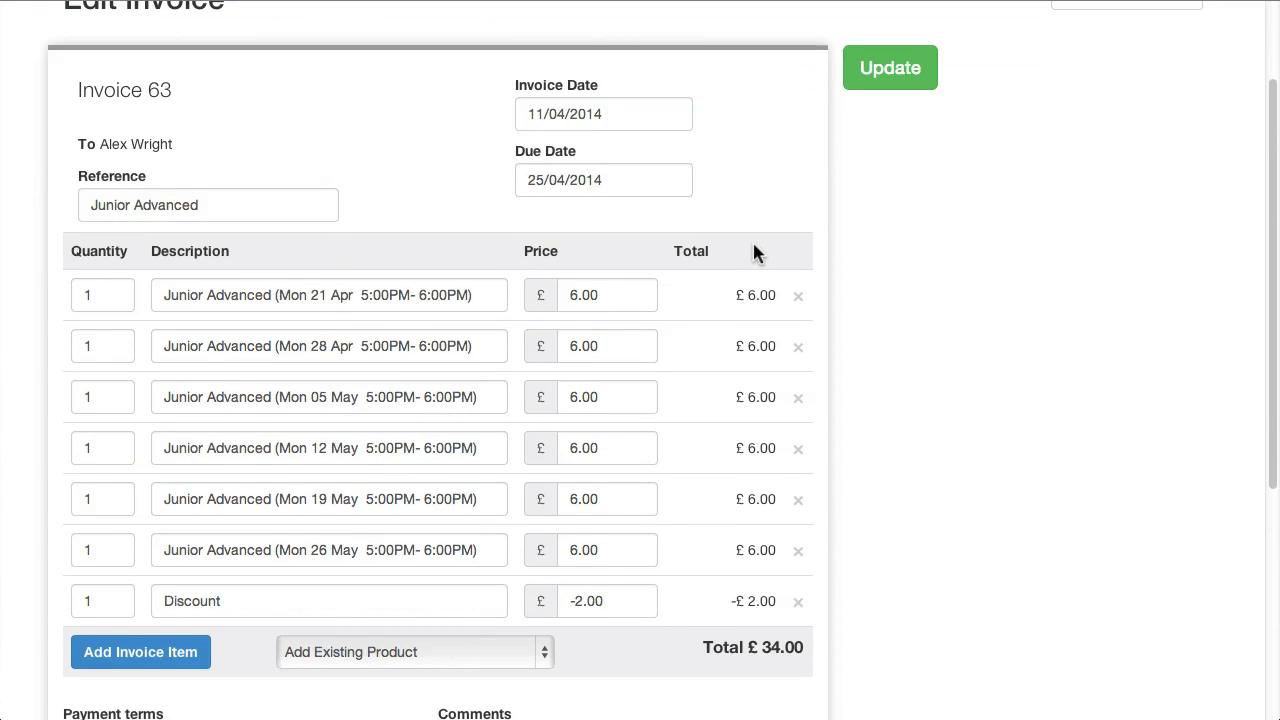
pyautogui.scroll(-1, 754, 245)
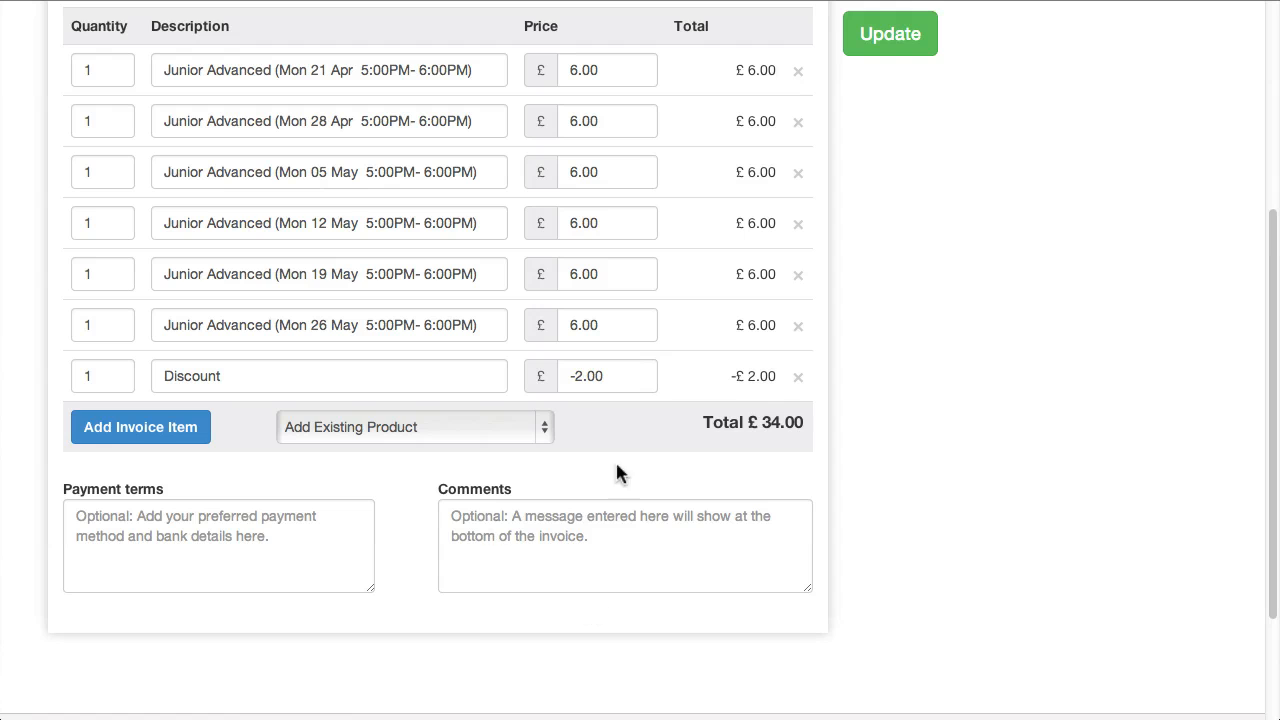
pyautogui.scroll(6, 768, 481)
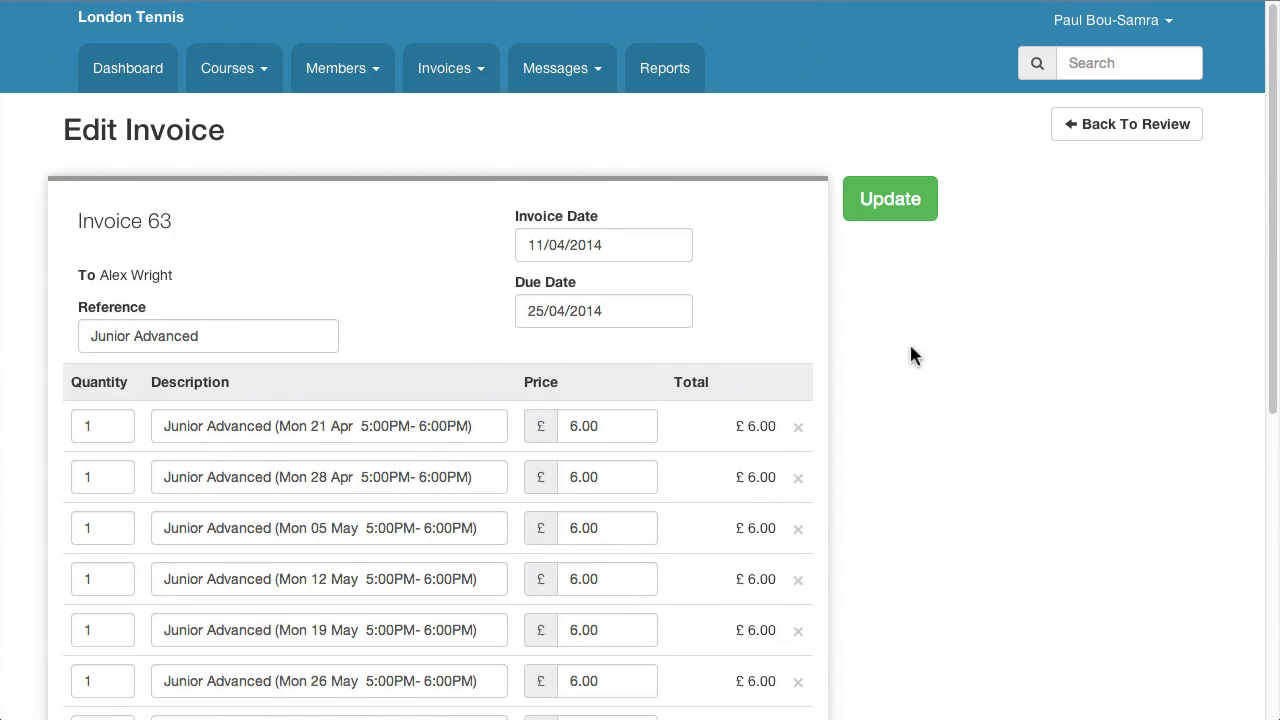
pyautogui.click(908, 205)
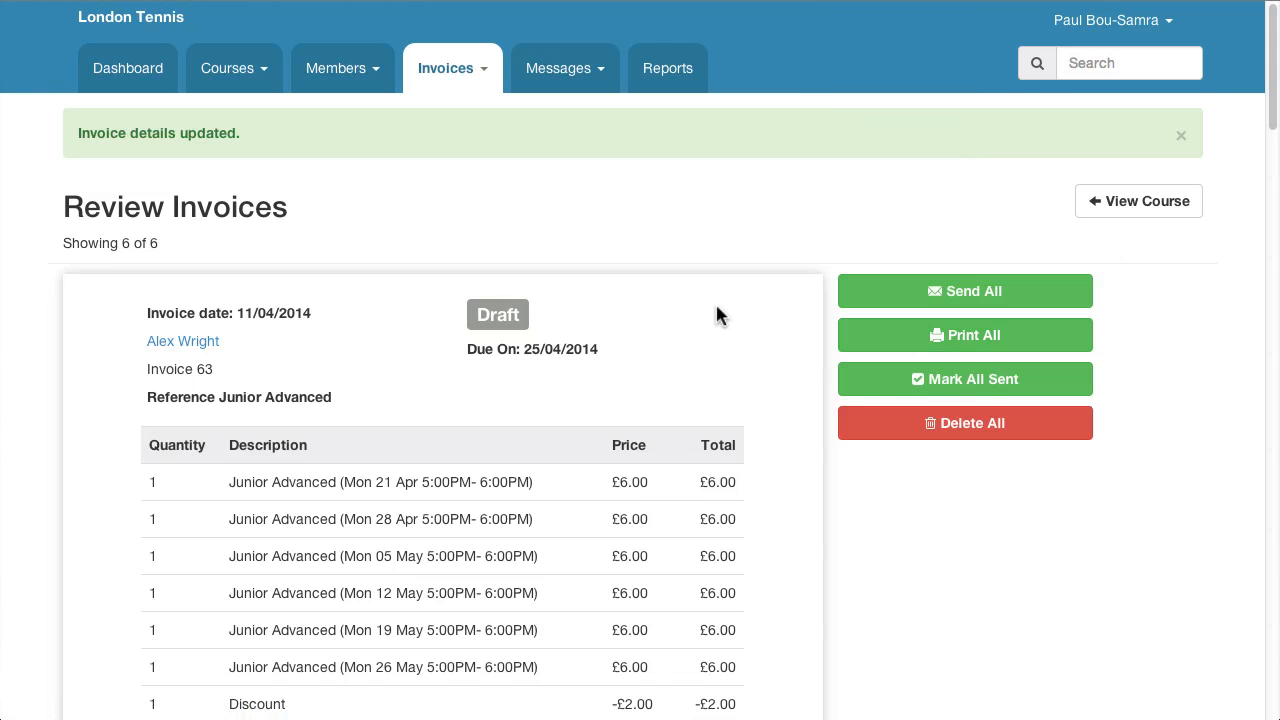
pyautogui.scroll(-7, 716, 312)
pyautogui.scroll(-4, 727, 325)
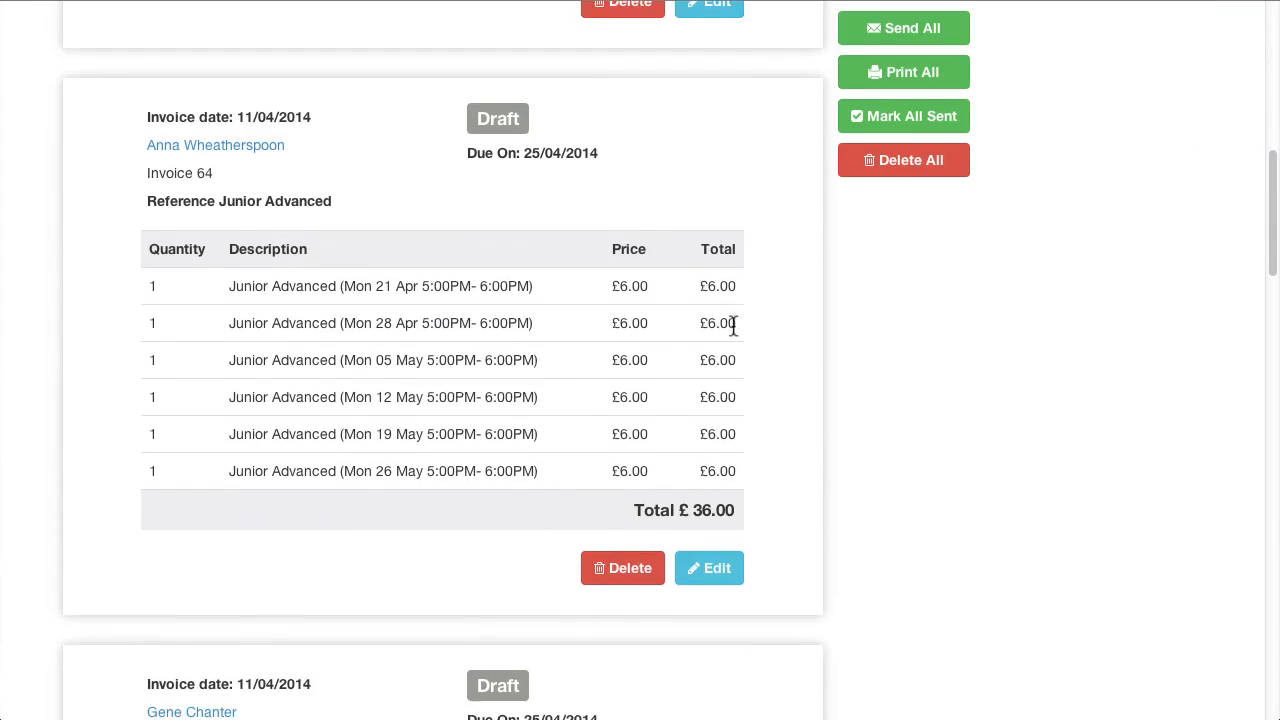
pyautogui.scroll(11, 774, 391)
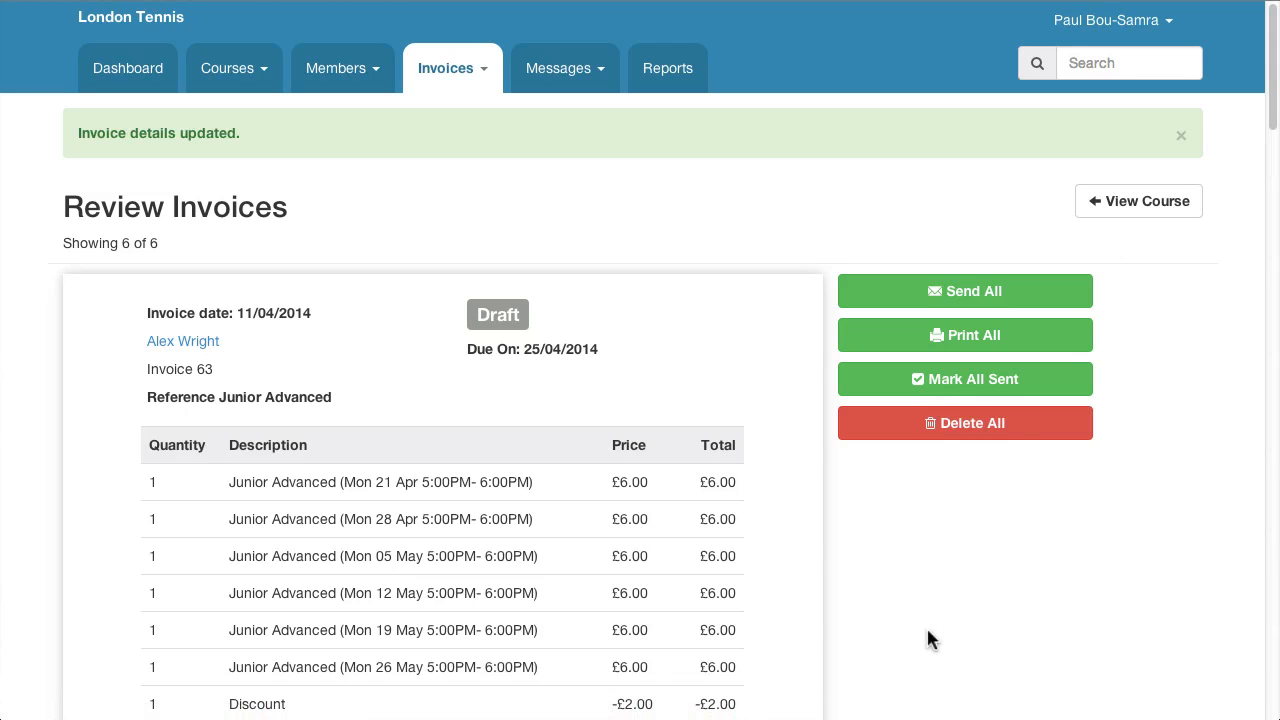
# Step: Preview the email for sending all invoices, request a copy to the club's address, and cancel the sending
pyautogui.click(940, 300)
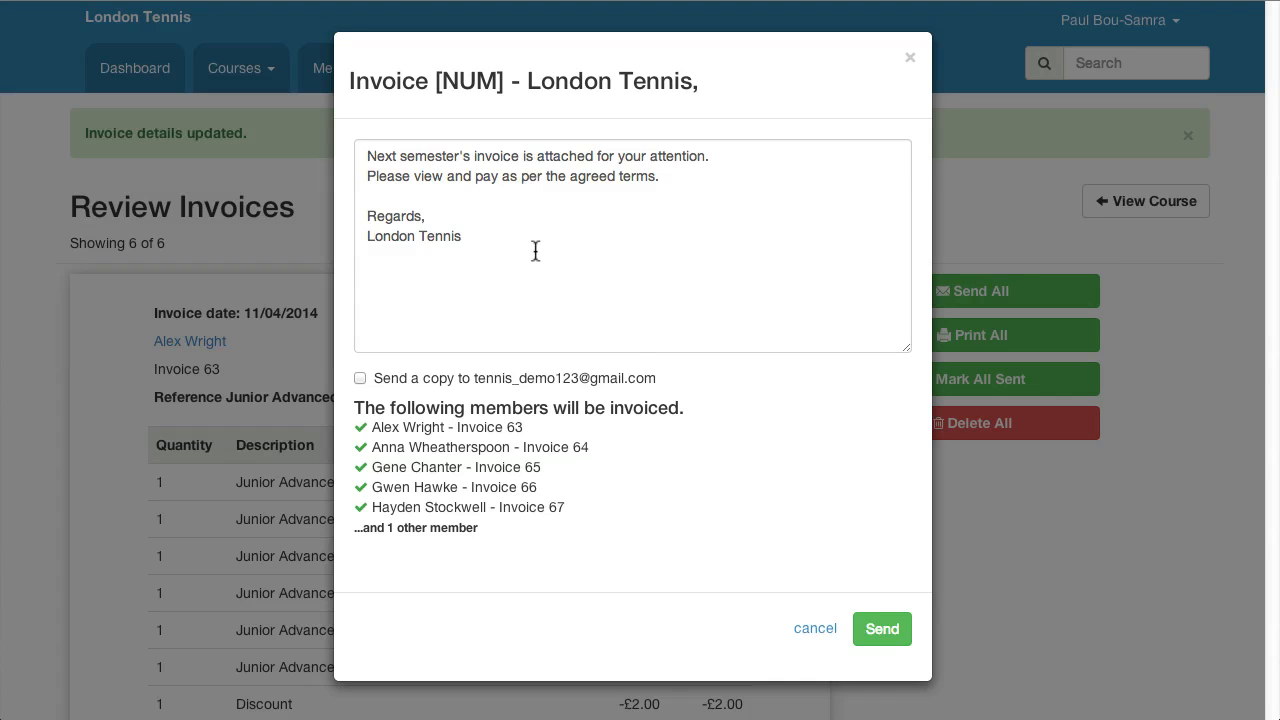
pyautogui.click(690, 170)
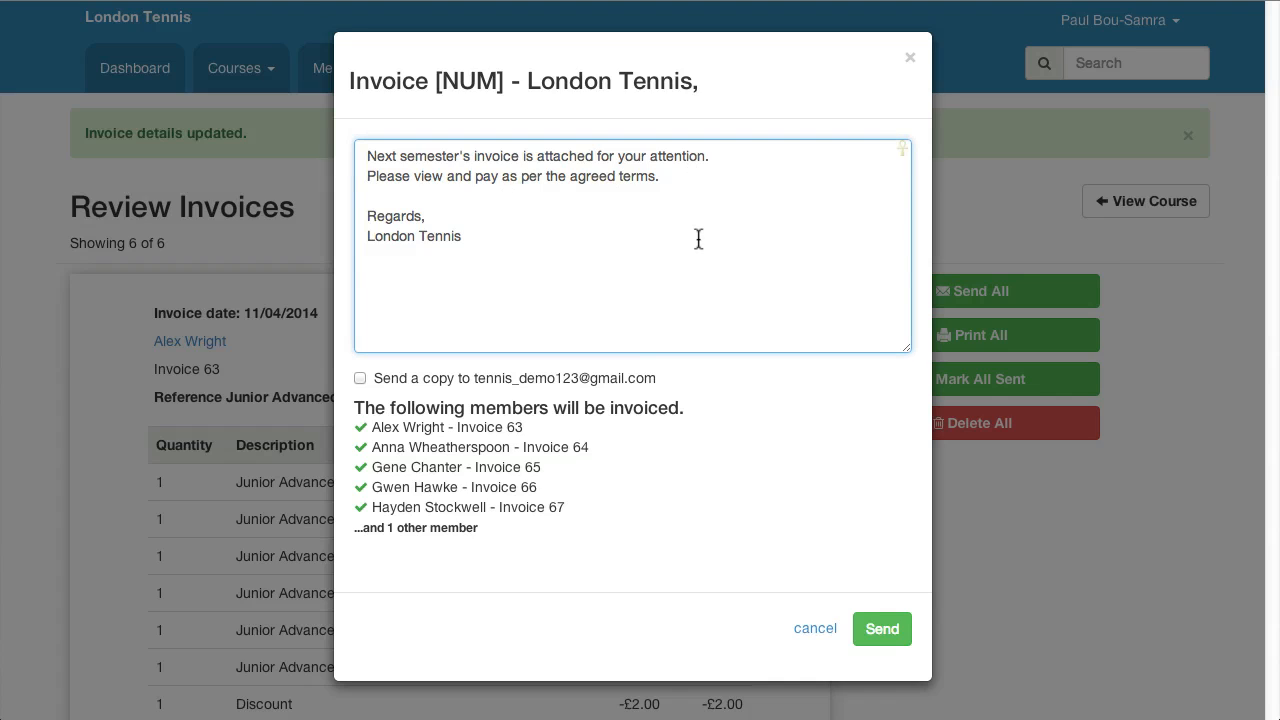
pyautogui.click(360, 379)
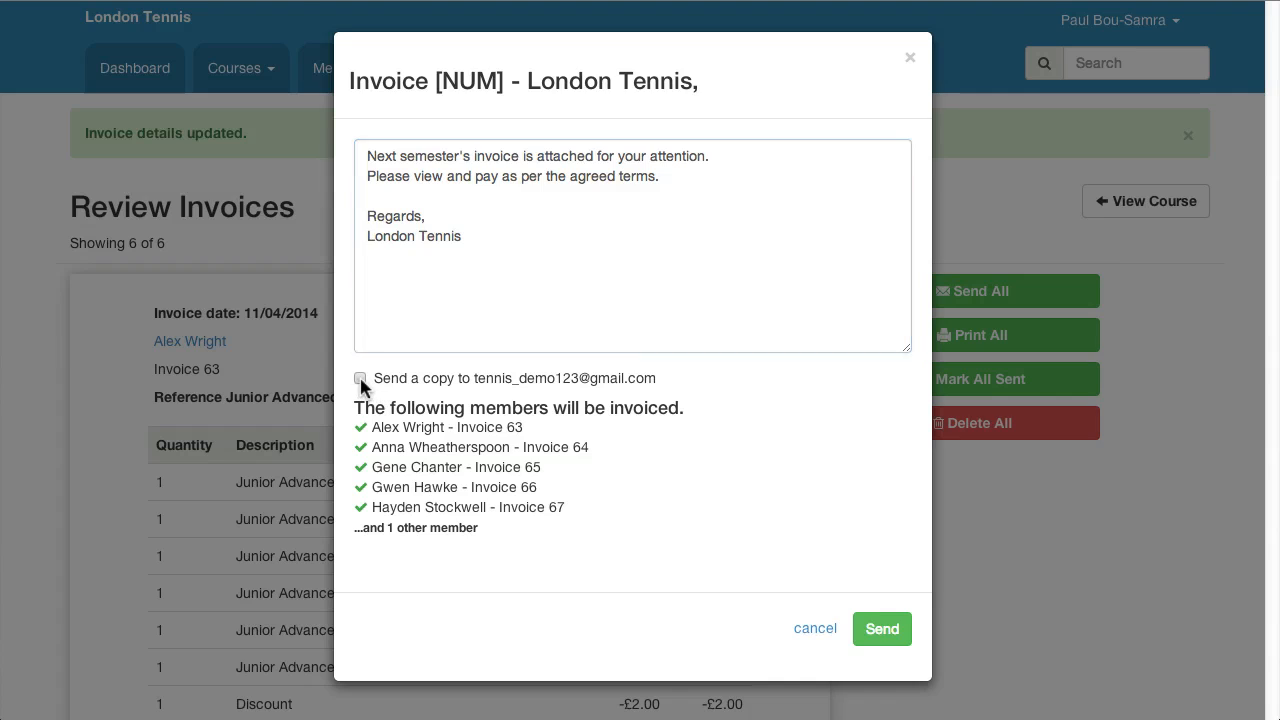
pyautogui.moveTo(475, 380); pyautogui.dragTo(685, 377)
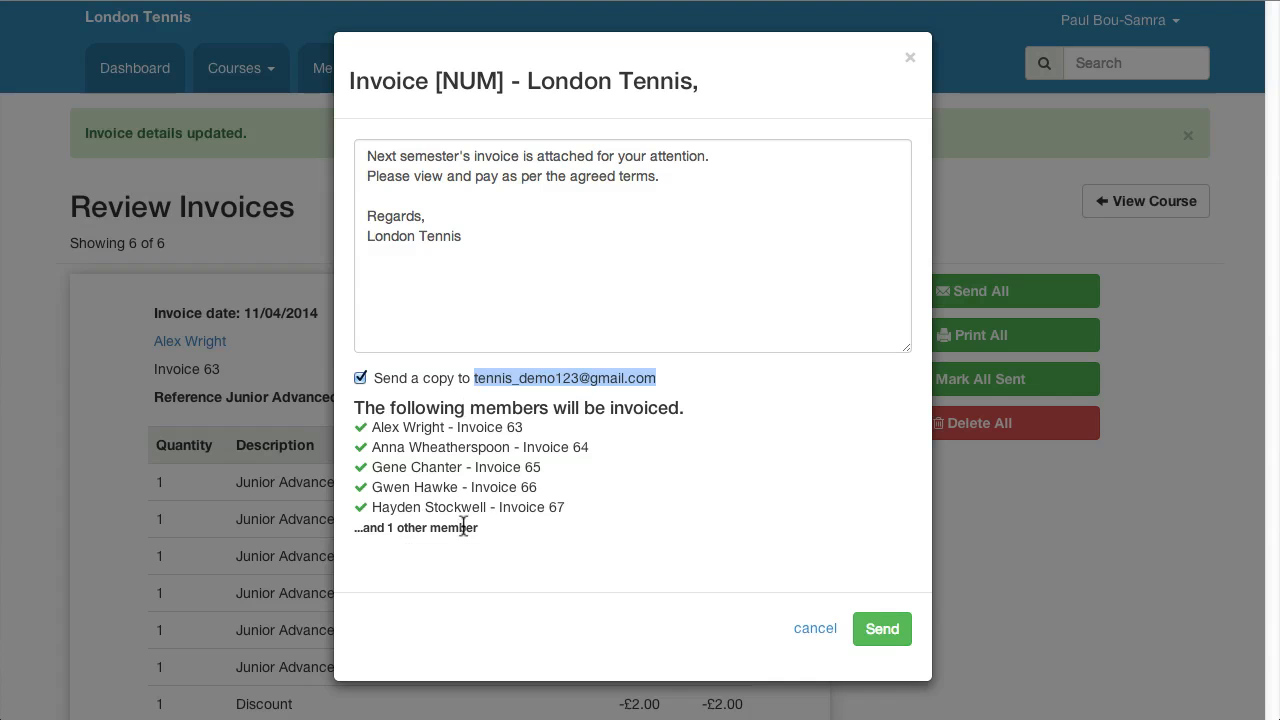
pyautogui.moveTo(377, 528); pyautogui.dragTo(424, 532)
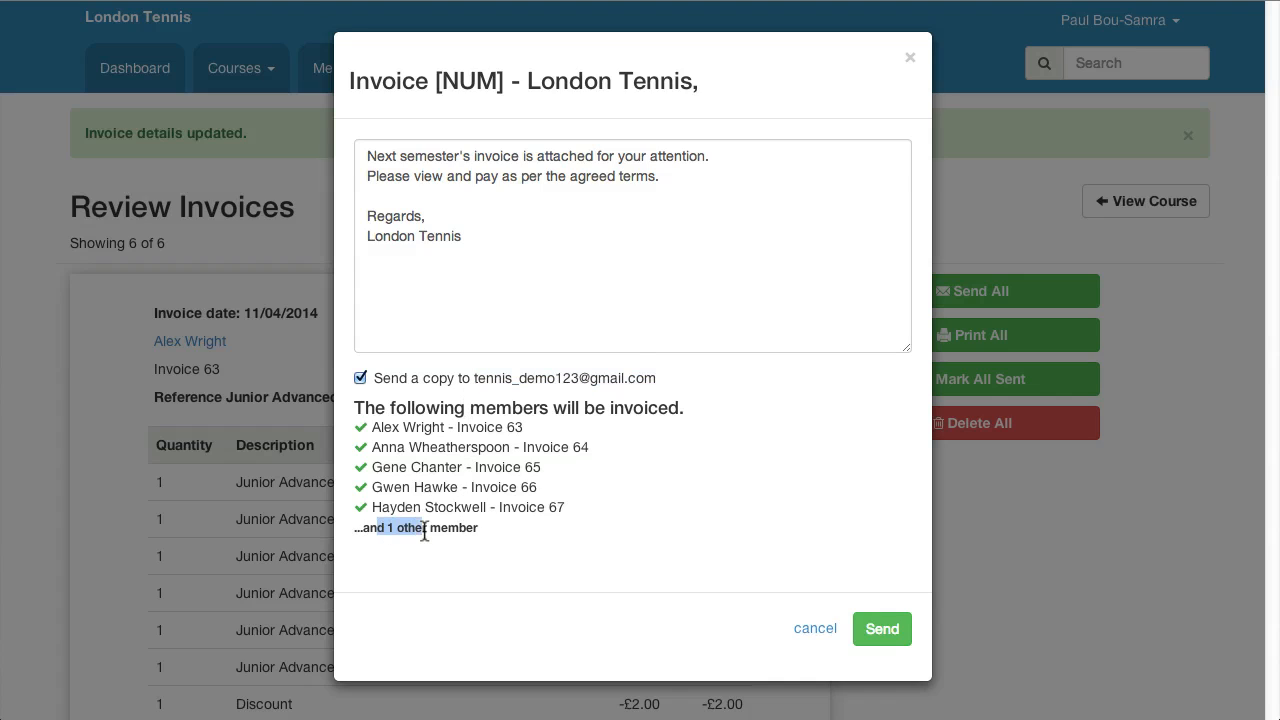
pyautogui.click(471, 565)
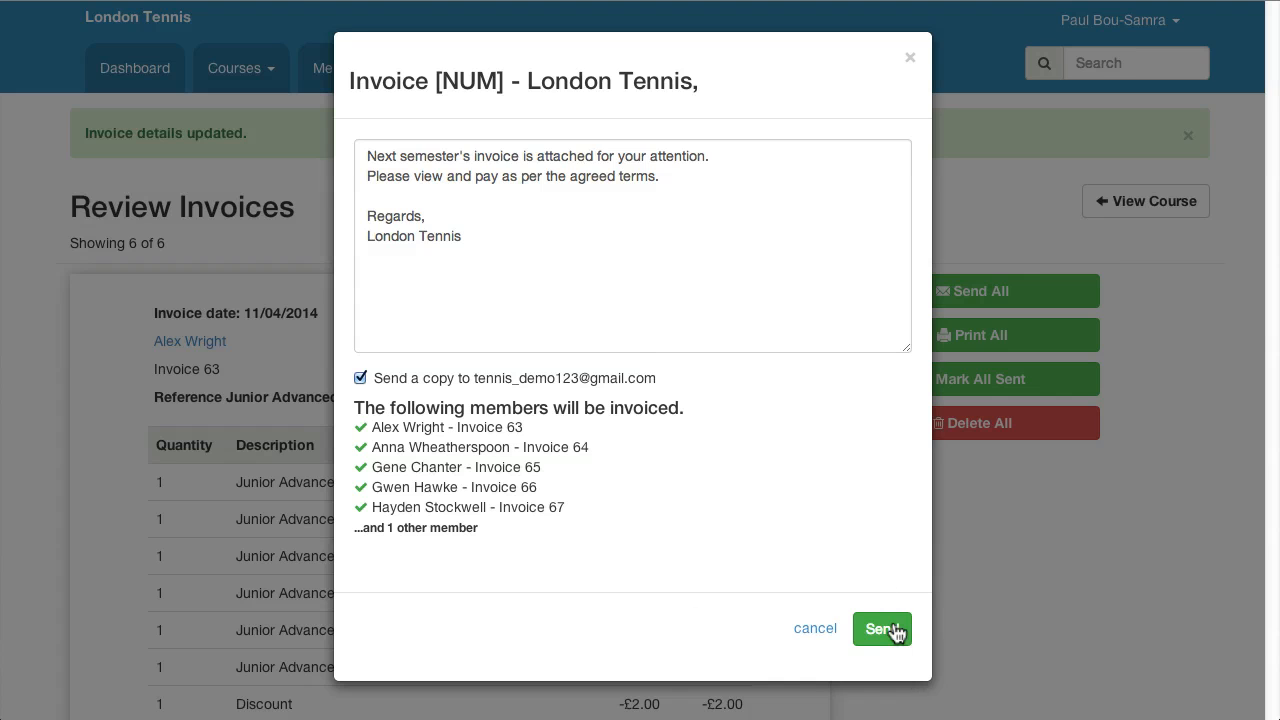
pyautogui.click(807, 633)
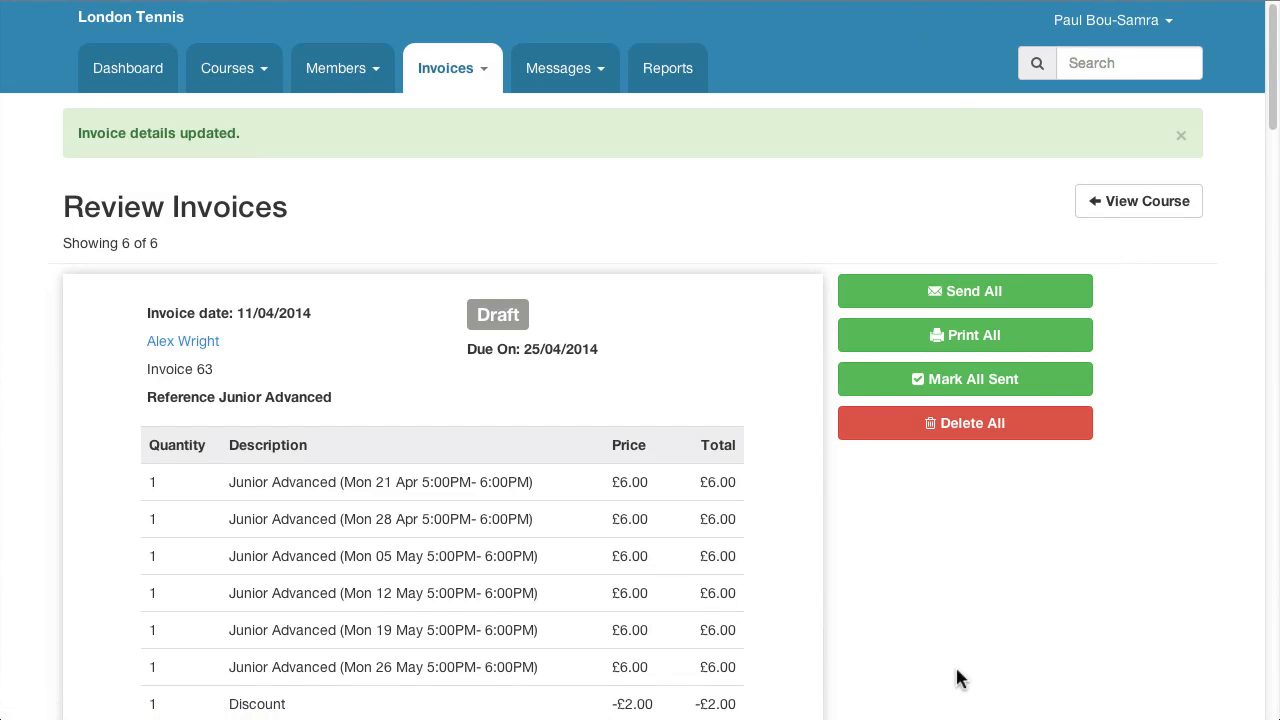
# Step: Mark all the Junior Advanced draft invoices as sent without emailing them
pyautogui.click(975, 388)
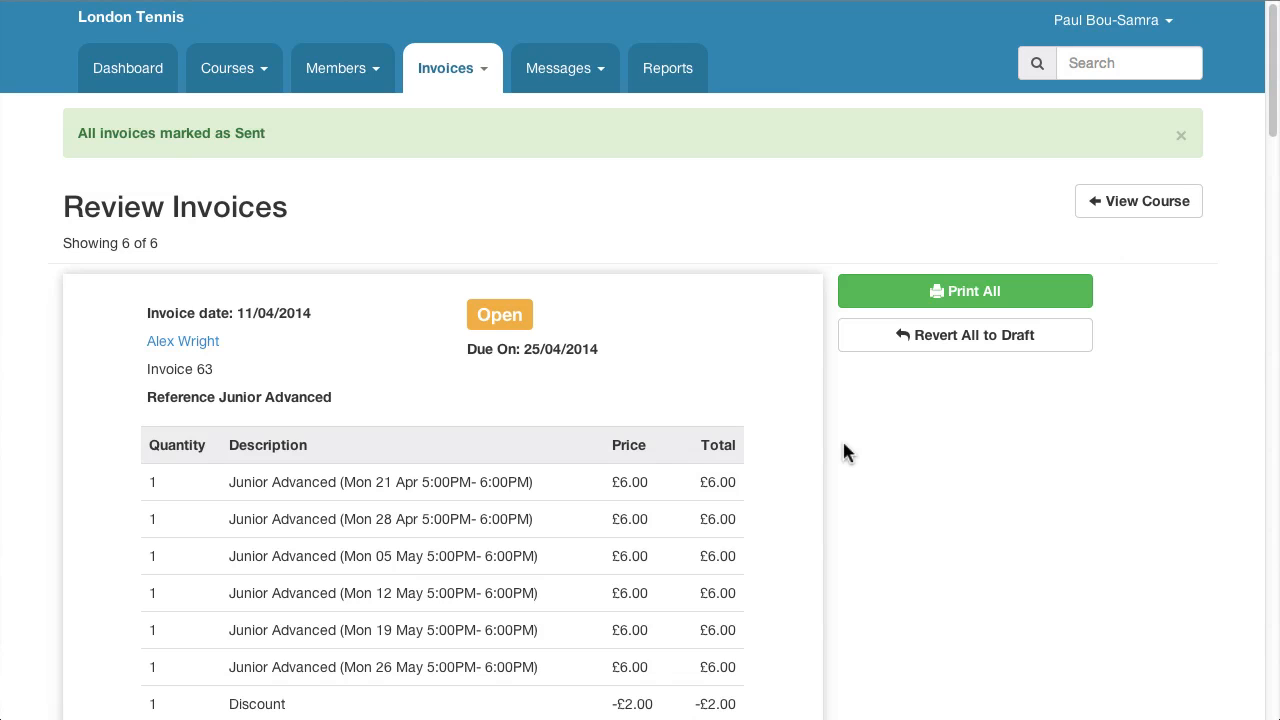
pyautogui.scroll(-7, 974, 440)
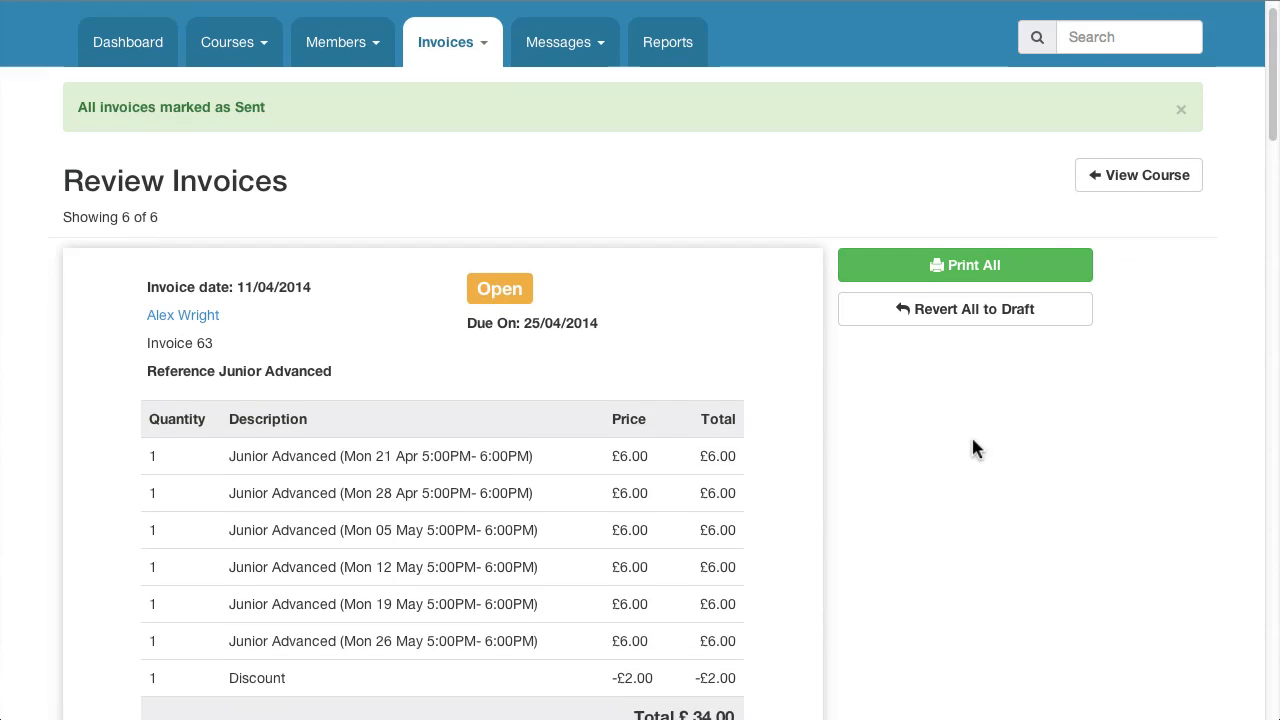
# Step: Look over the sent Junior Advanced invoices, then open the printable version of all of them and read through its pages
pyautogui.scroll(-9, 979, 437)
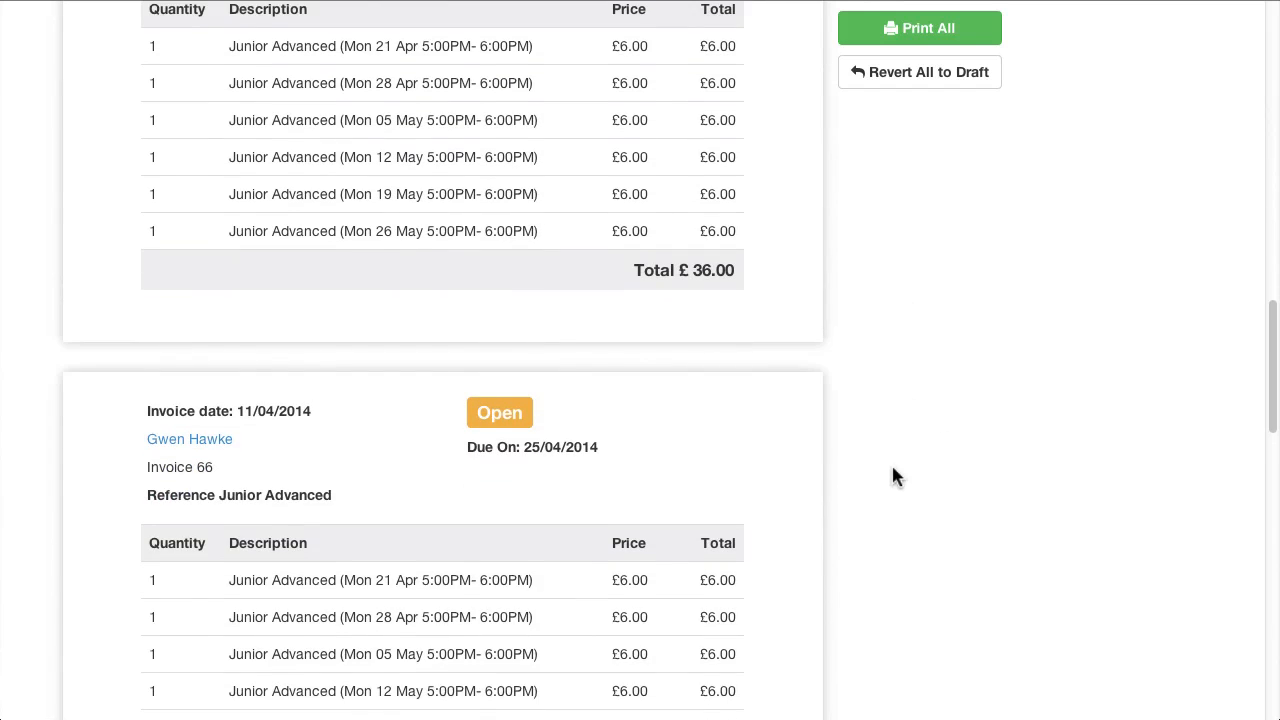
pyautogui.scroll(20, 891, 477)
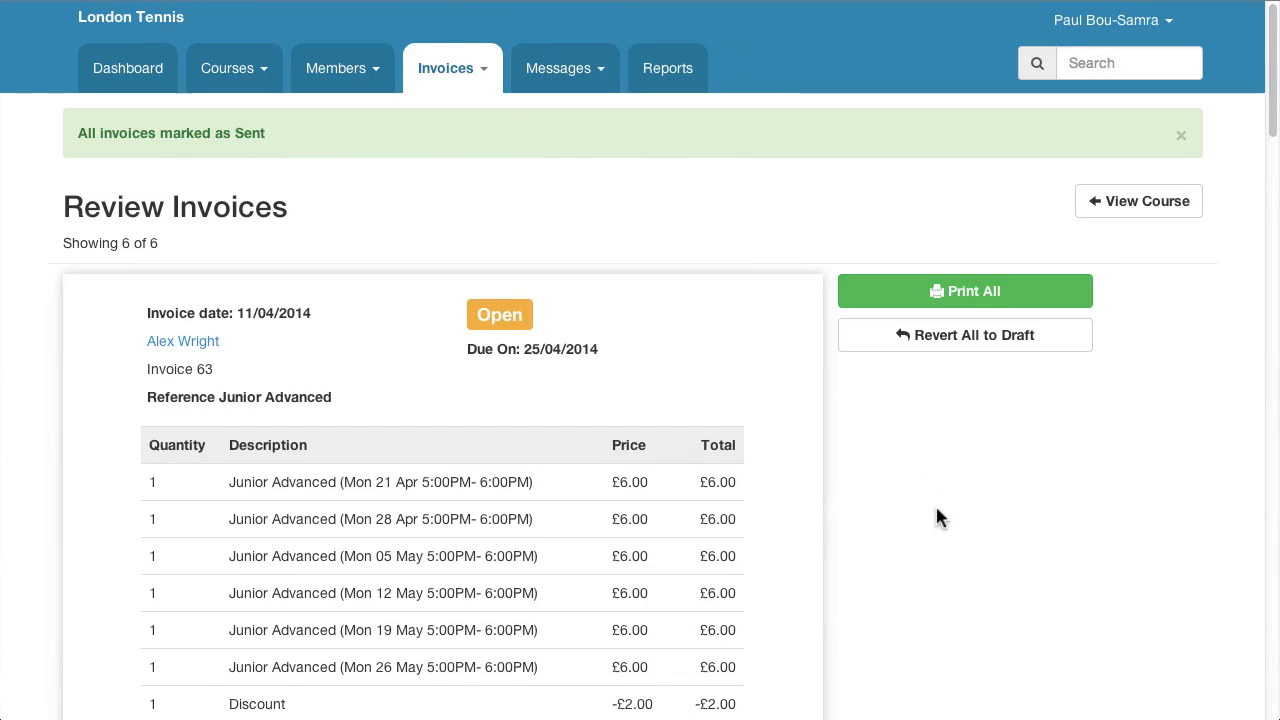
pyautogui.click(969, 293)
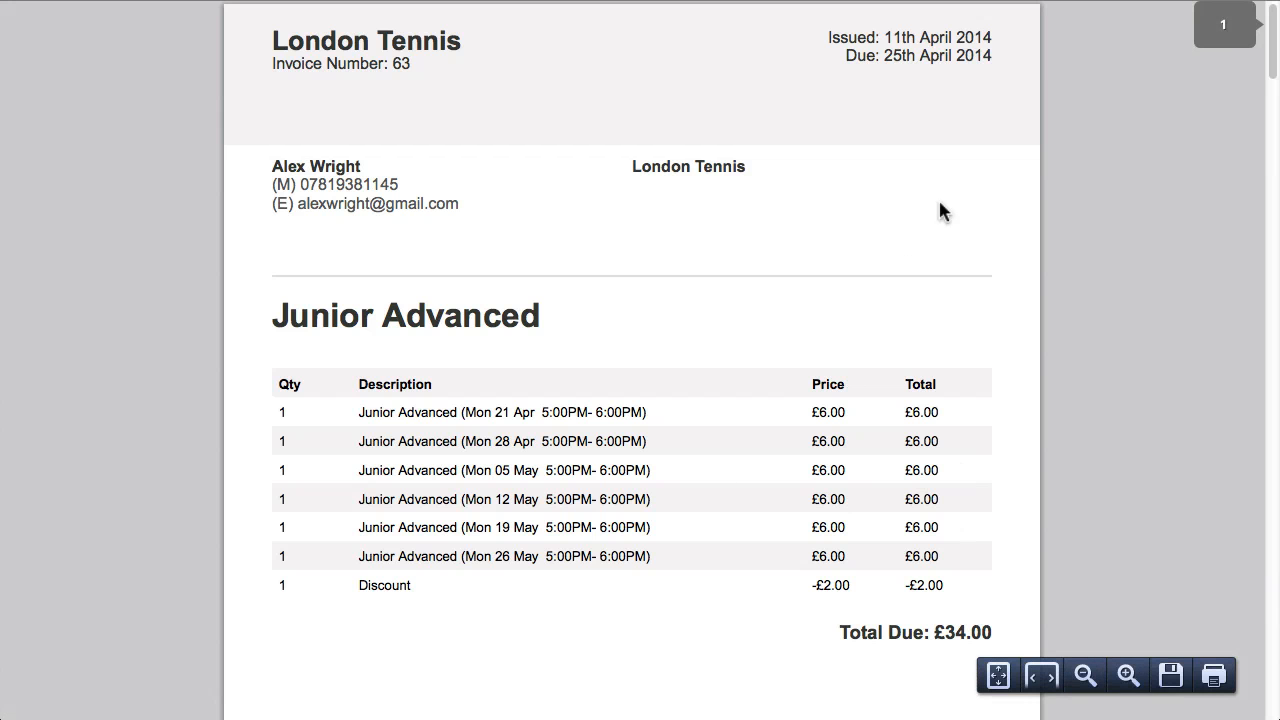
pyautogui.scroll(-8, 876, 222)
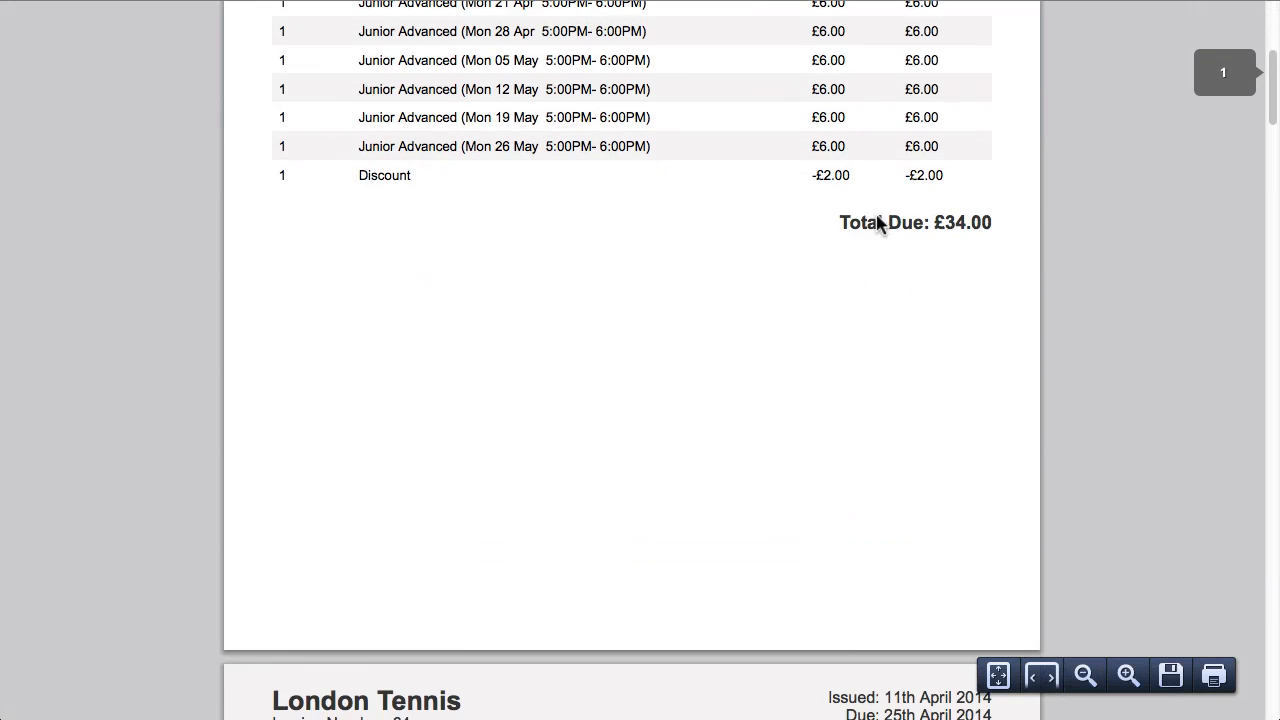
pyautogui.scroll(-20, 876, 222)
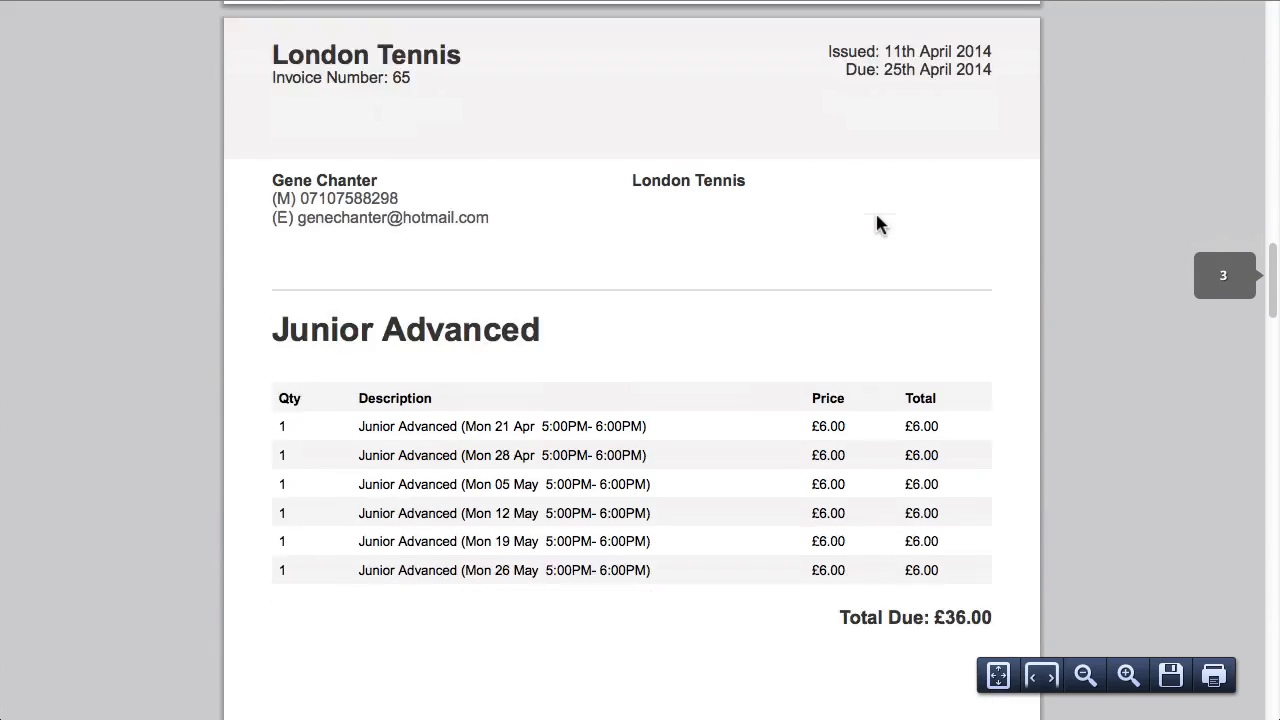
pyautogui.scroll(-3, 876, 224)
pyautogui.scroll(-15, 876, 215)
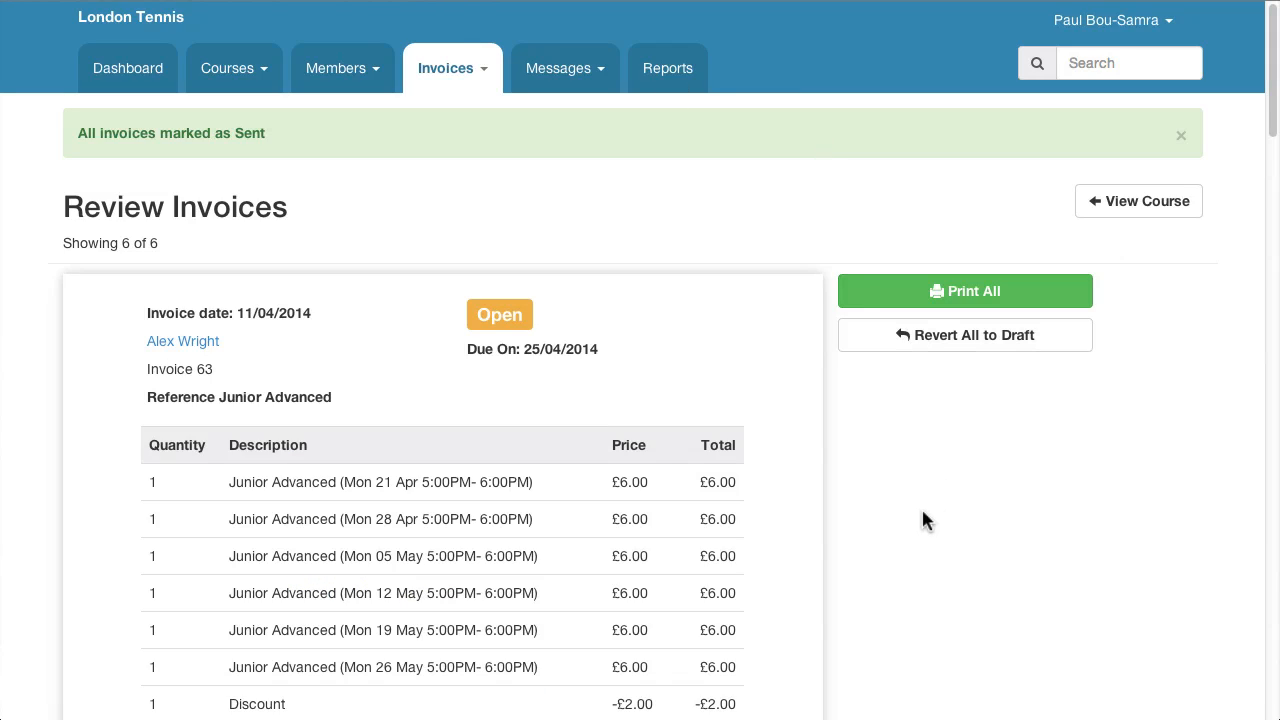
# Step: Return to the Junior Advanced course and show the details of its invoices
pyautogui.click(1150, 205)
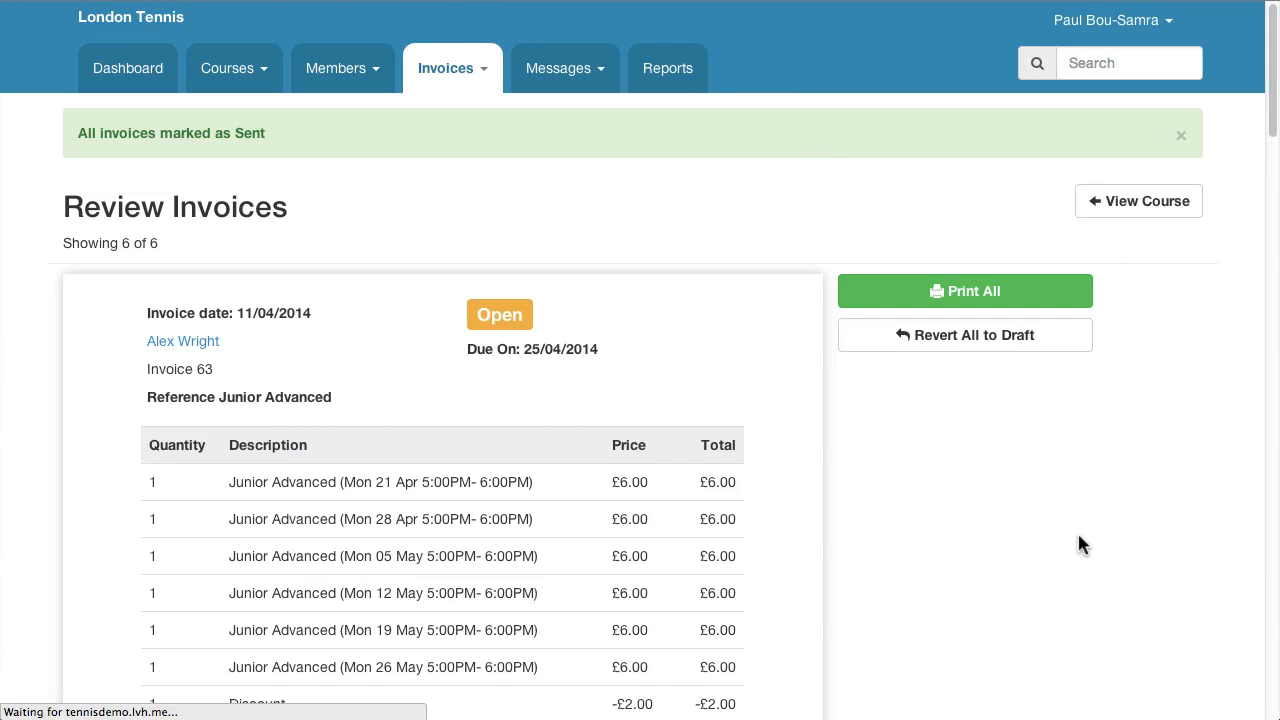
pyautogui.scroll(-5, 640, 310)
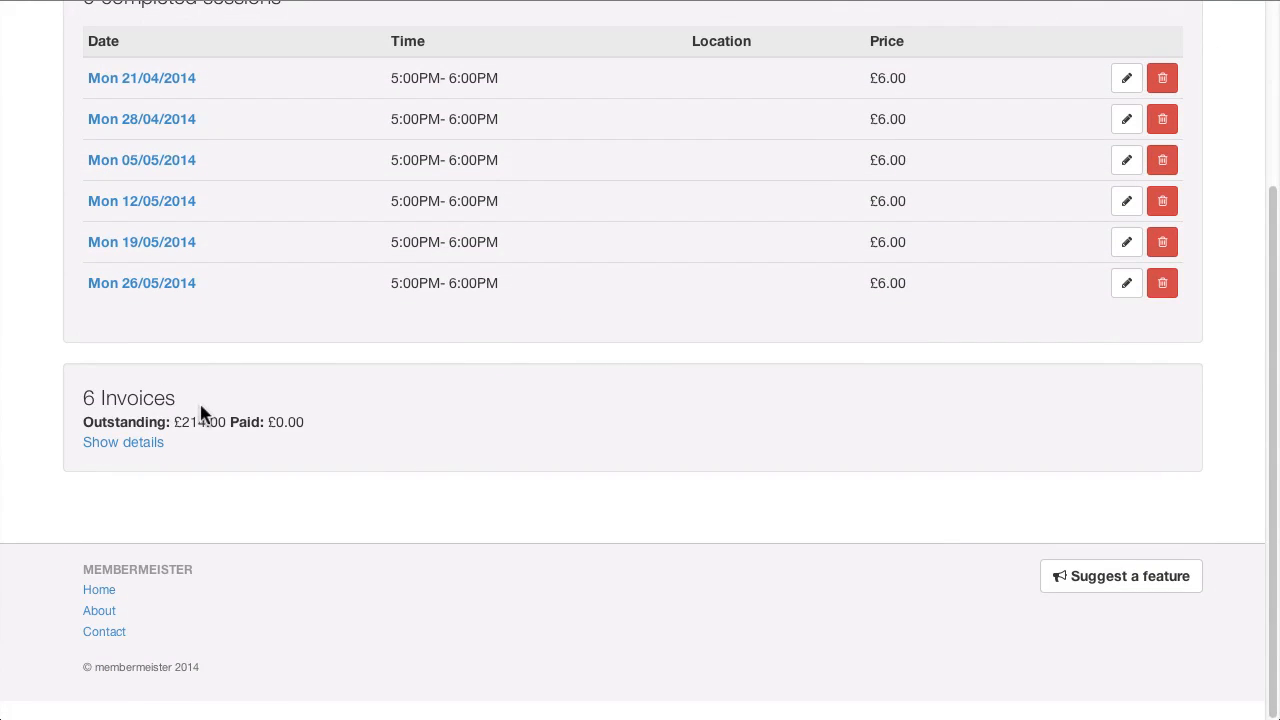
pyautogui.click(129, 449)
pyautogui.scroll(-3, 531, 380)
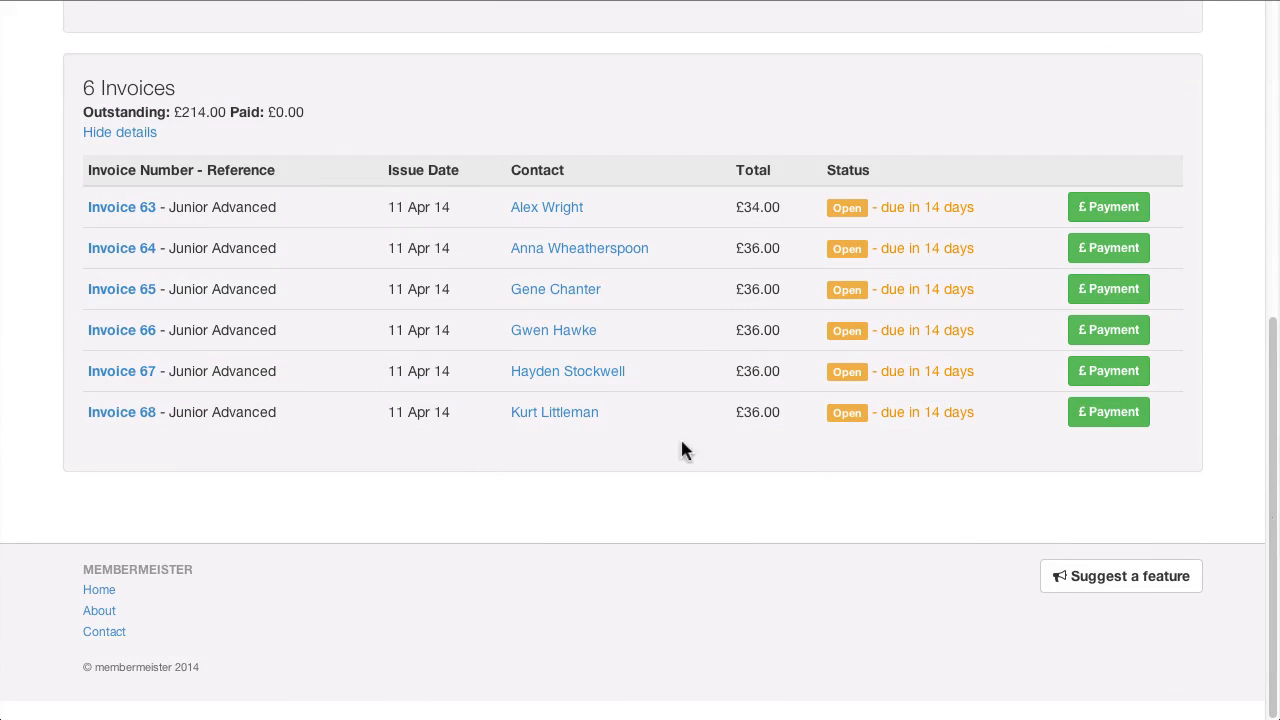
# Step: Record a £34.00 payment by Bank Transfer, dated 11/04/2014, for invoice 63
pyautogui.click(1109, 212)
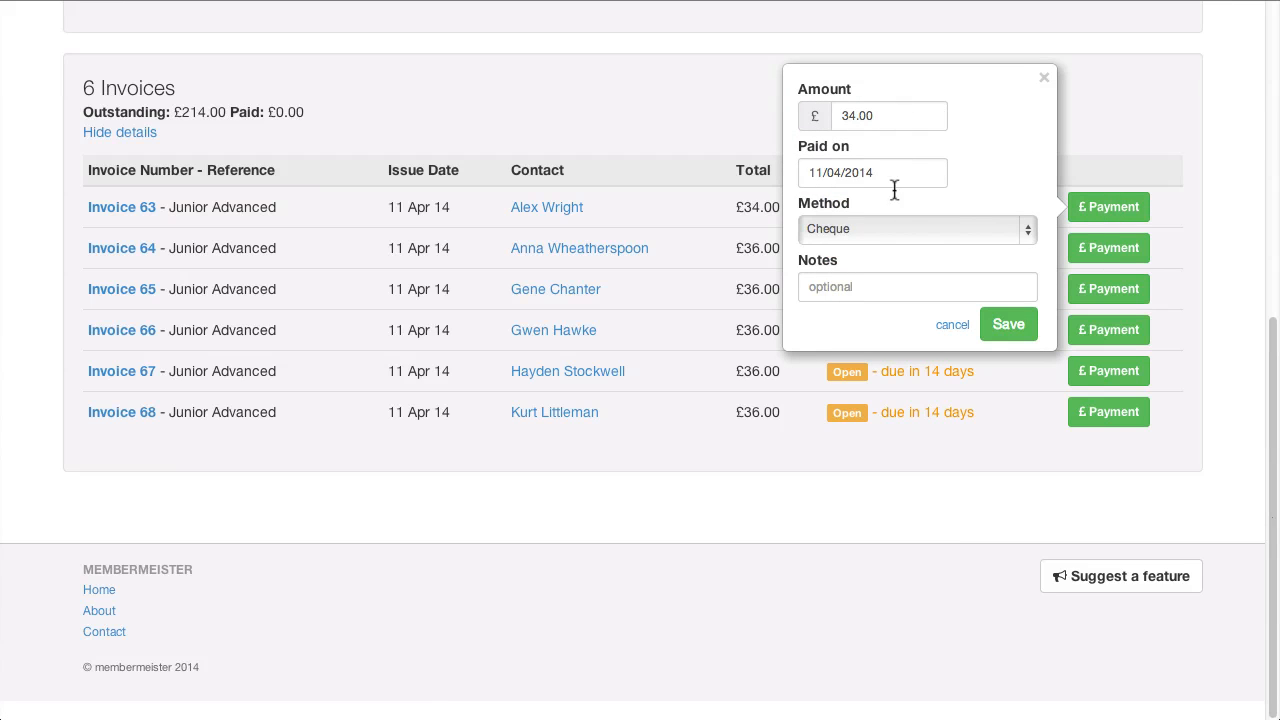
pyautogui.click(882, 228)
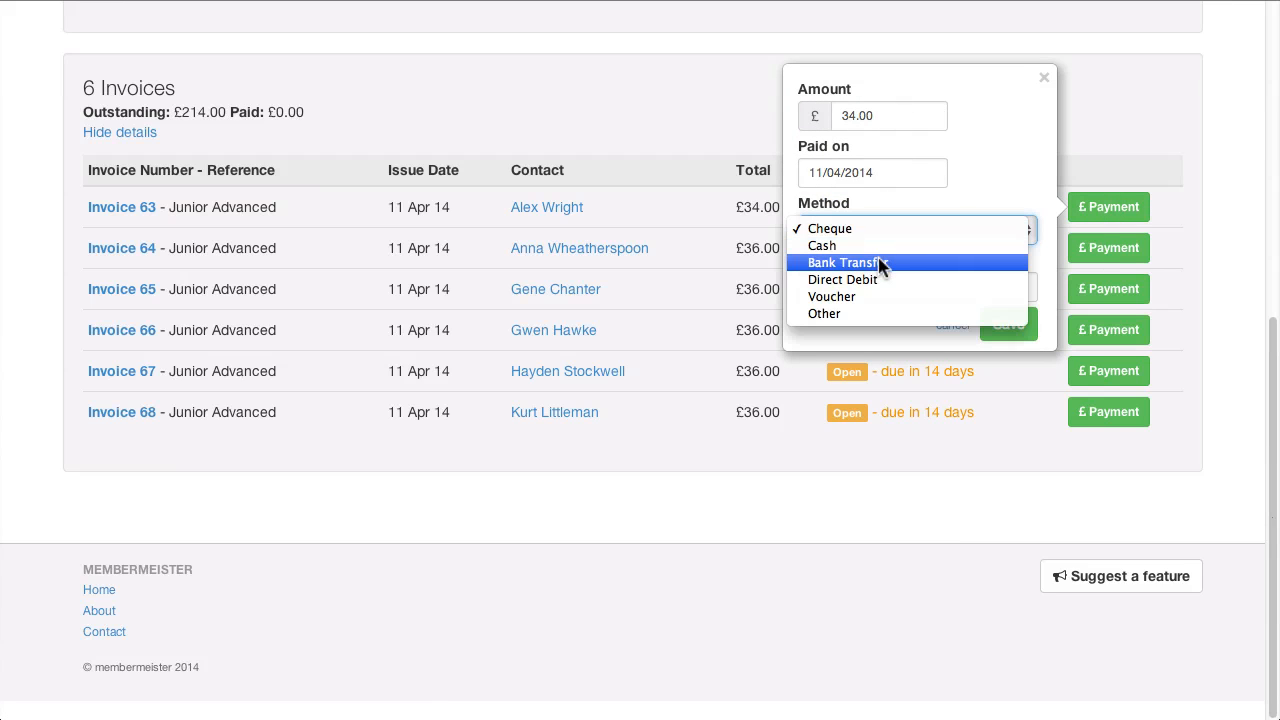
pyautogui.click(882, 263)
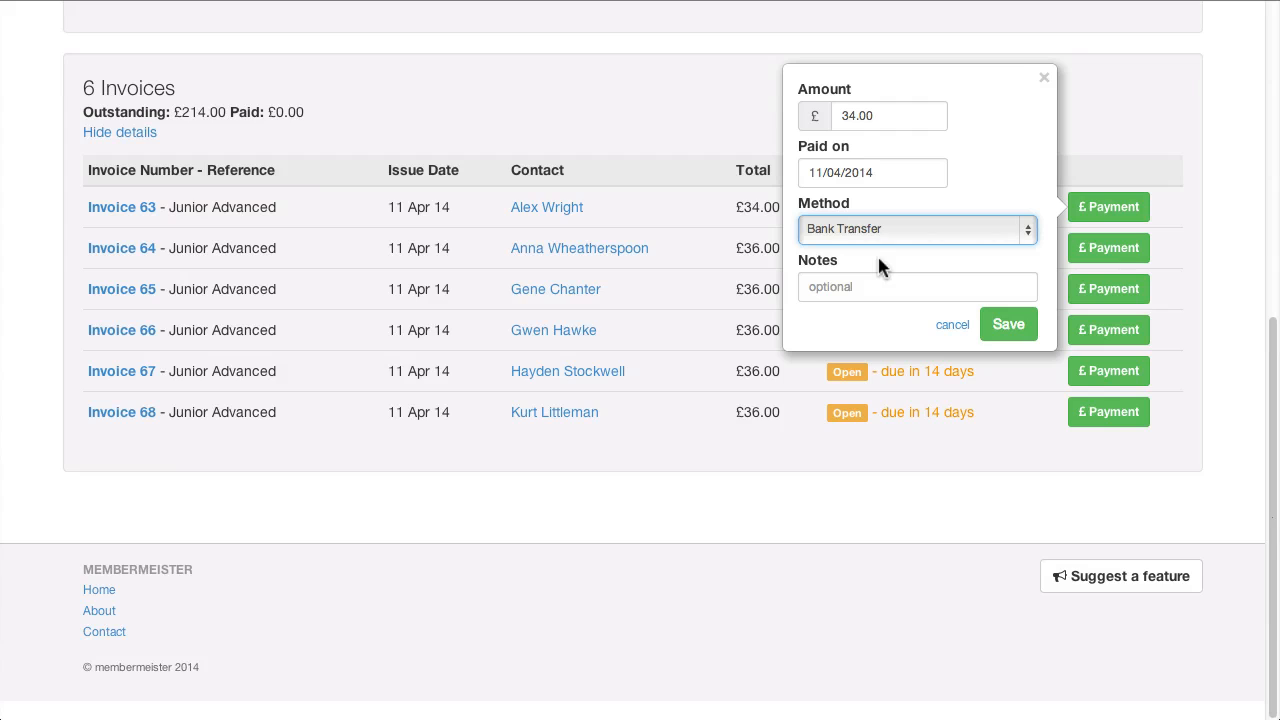
pyautogui.click(848, 327)
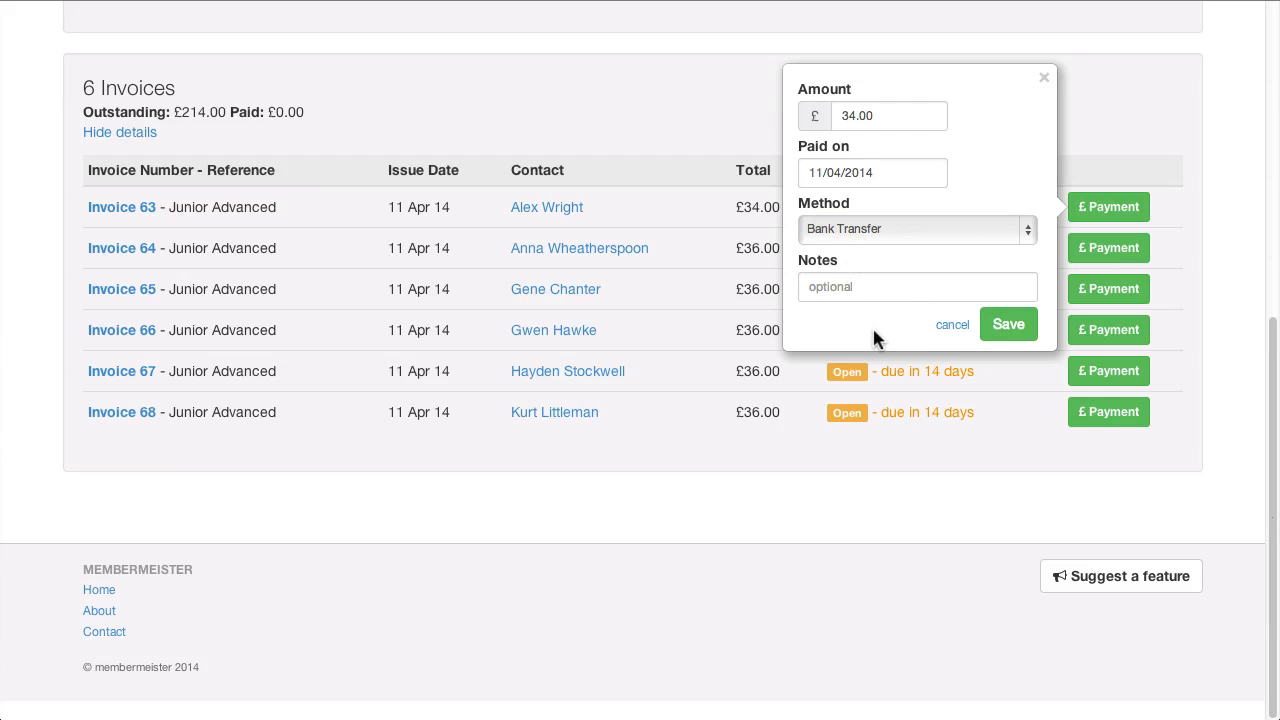
pyautogui.click(1005, 330)
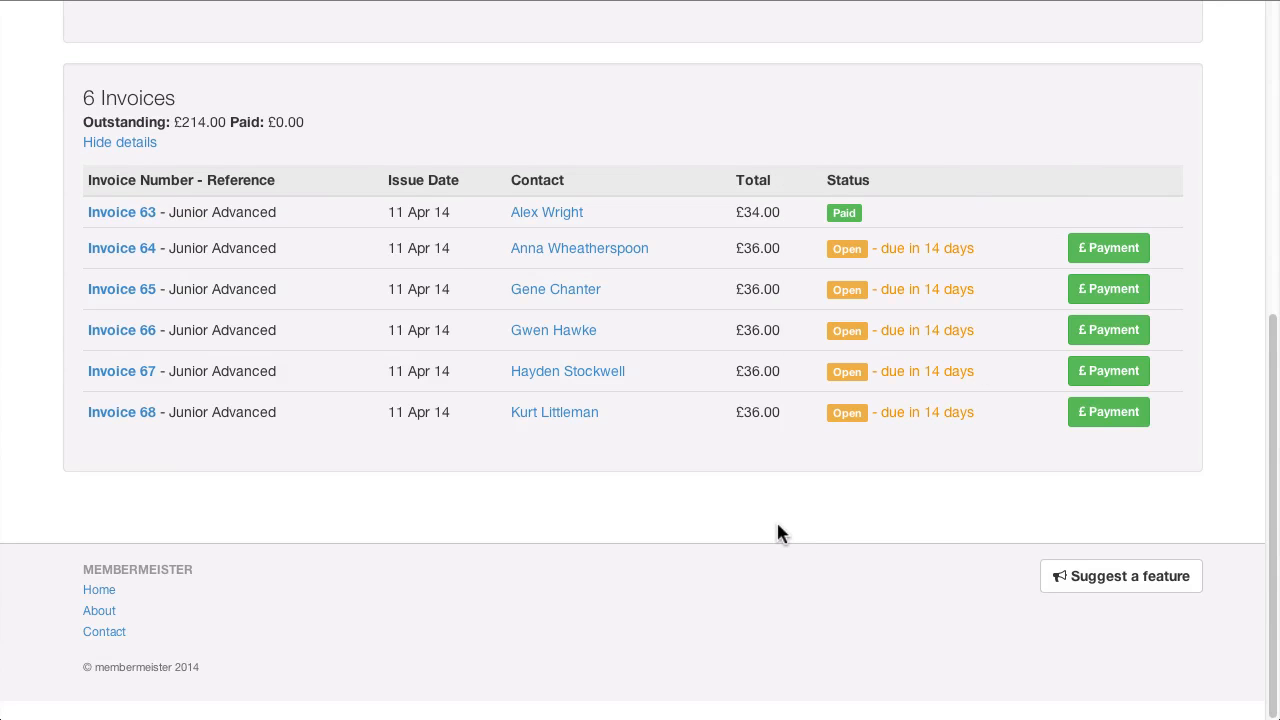
pyautogui.scroll(5, 777, 524)
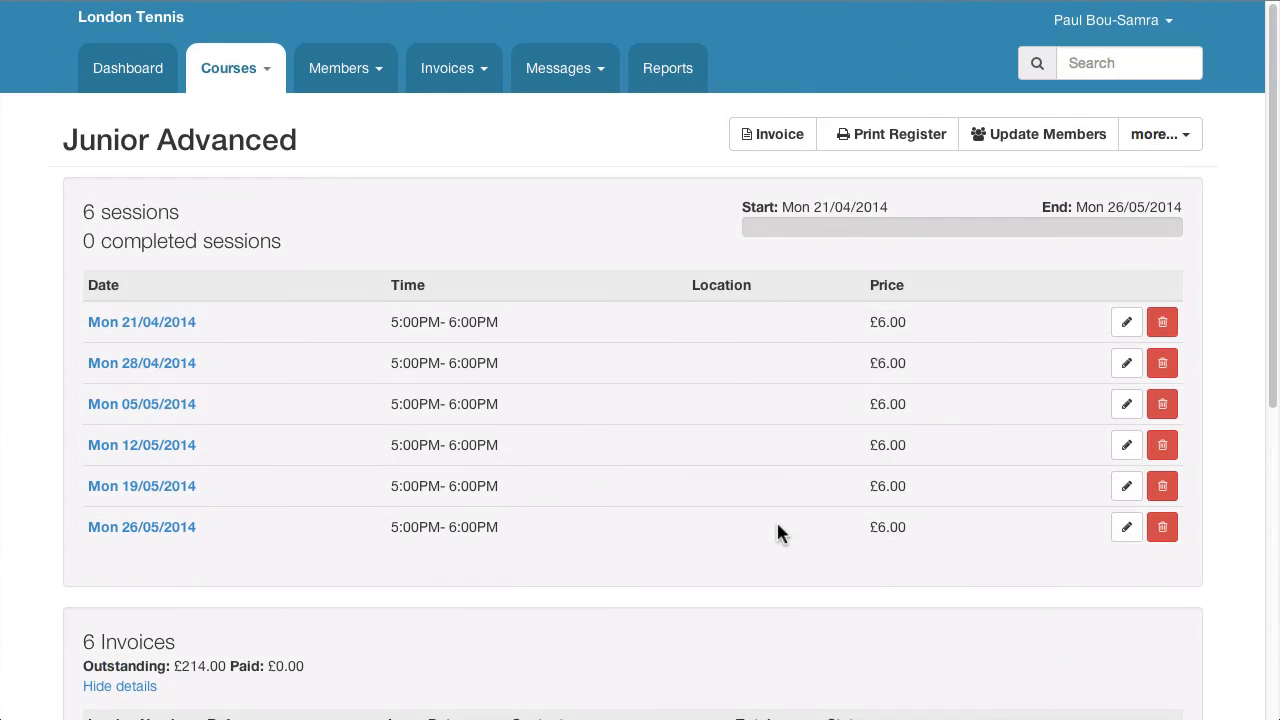
pyautogui.scroll(-5, 777, 524)
pyautogui.scroll(5, 777, 524)
pyautogui.scroll(-5, 779, 528)
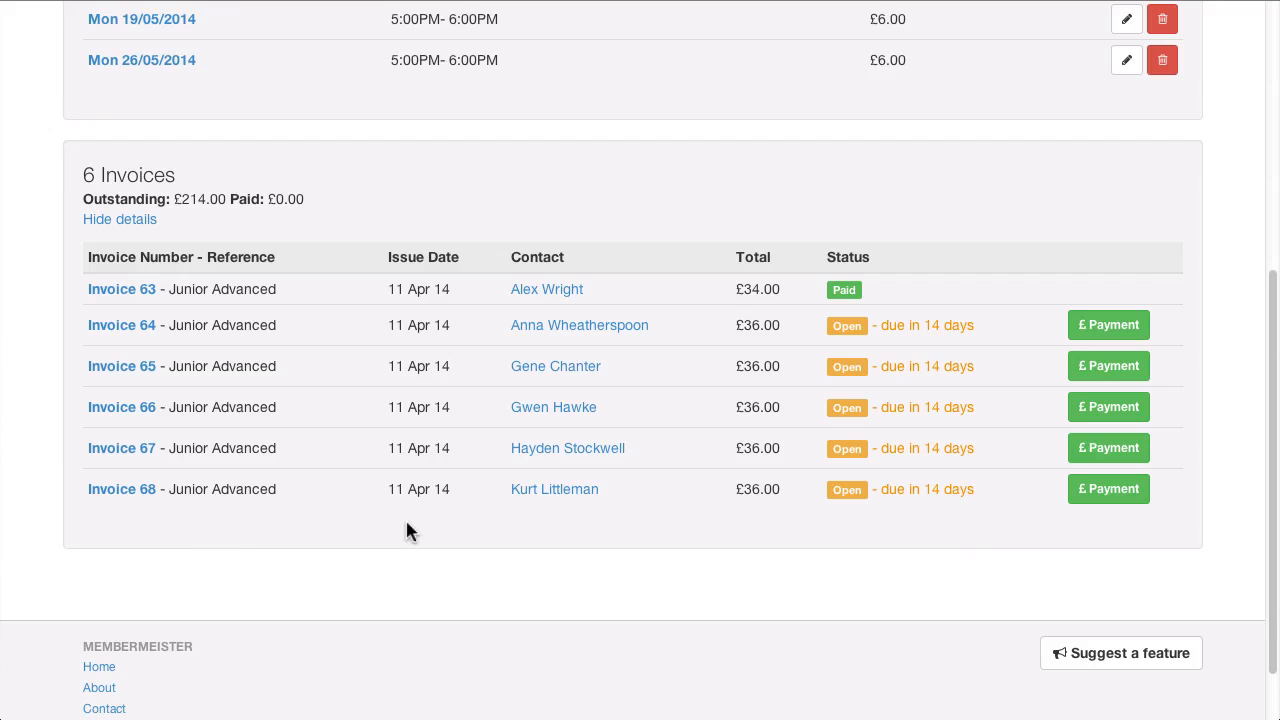
# Step: Search for invoice 68 and record its £36.00 payment by Cheque, dated 11/04/2014
pyautogui.scroll(5, 443, 529)
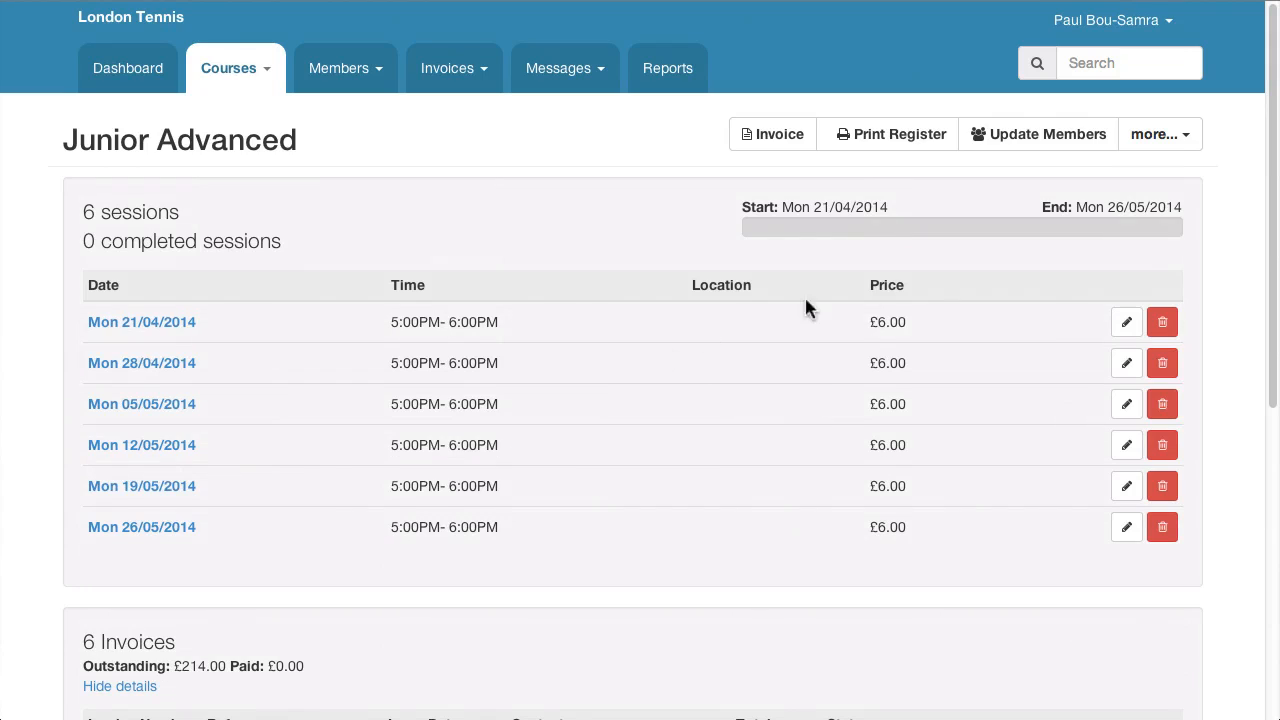
pyautogui.click(1112, 72)
pyautogui.write('68')
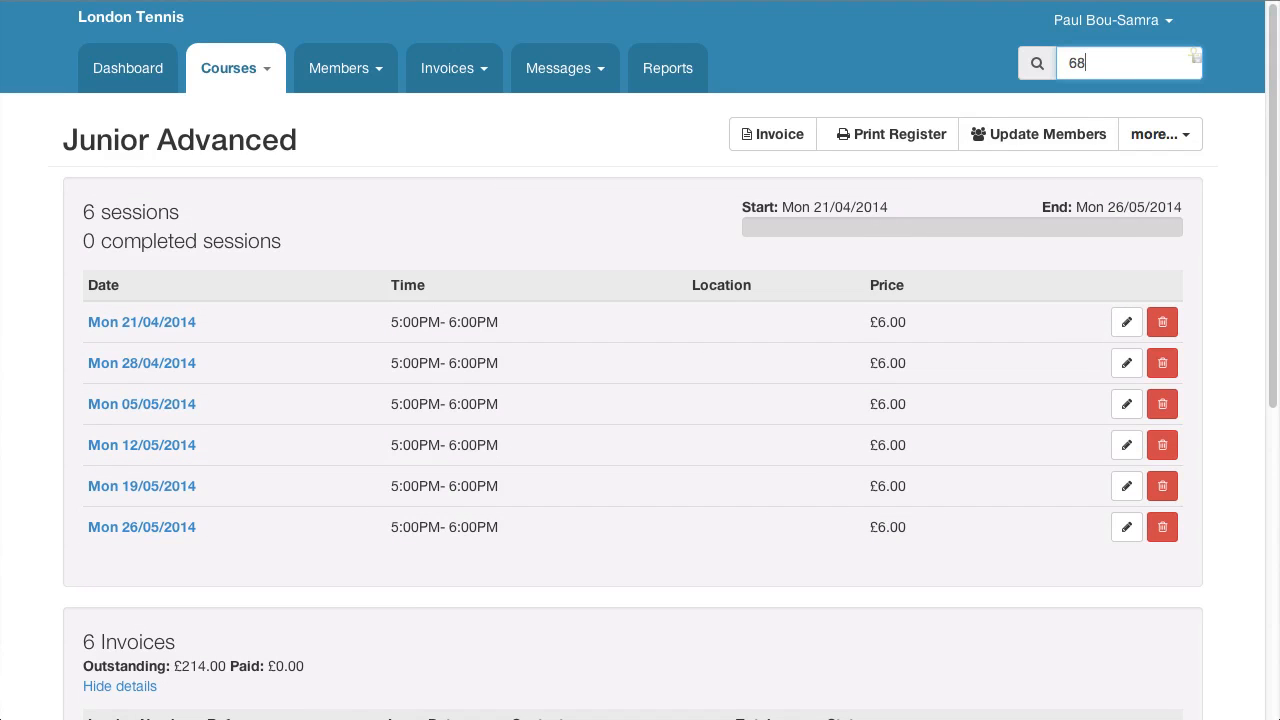
pyautogui.press('Return')
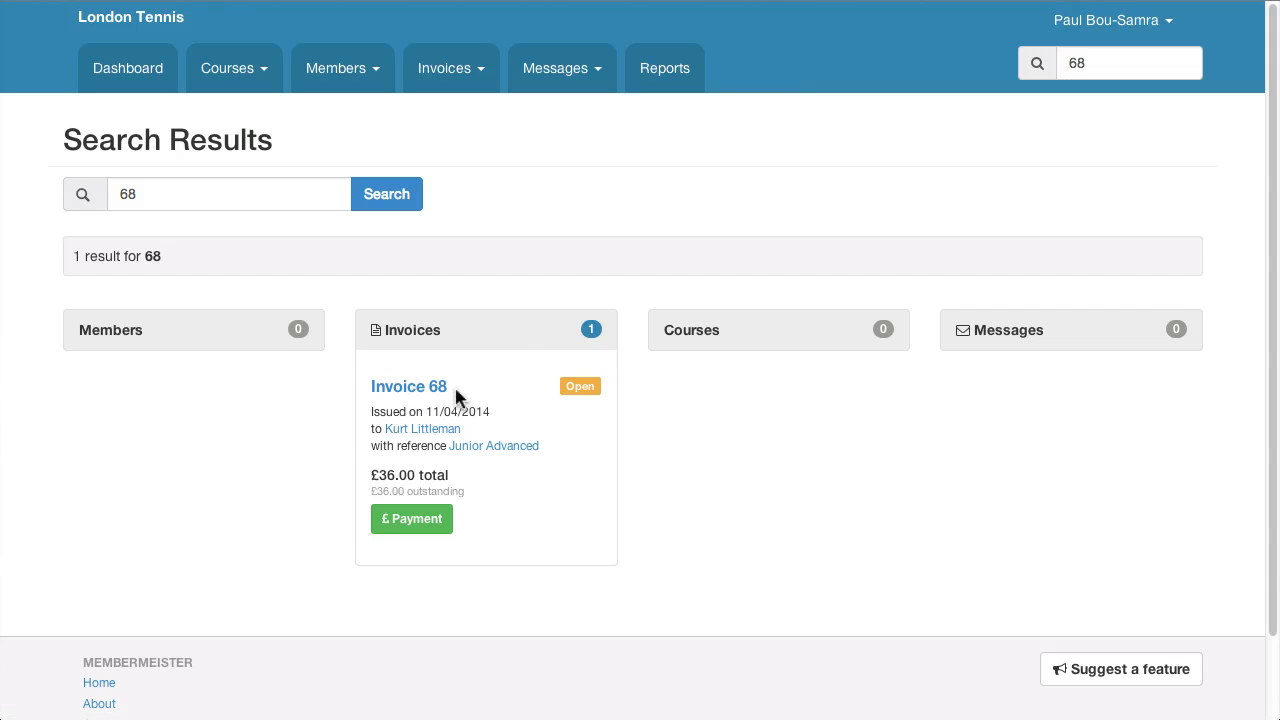
pyautogui.click(415, 524)
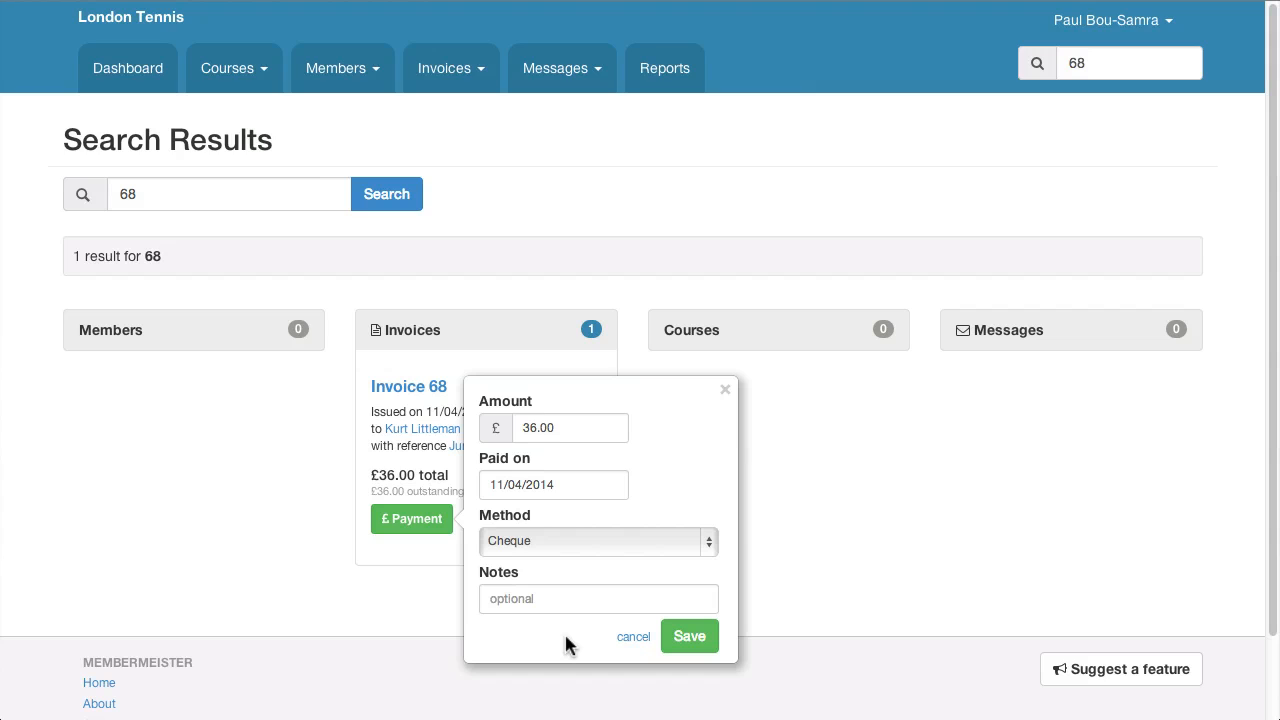
pyautogui.click(699, 645)
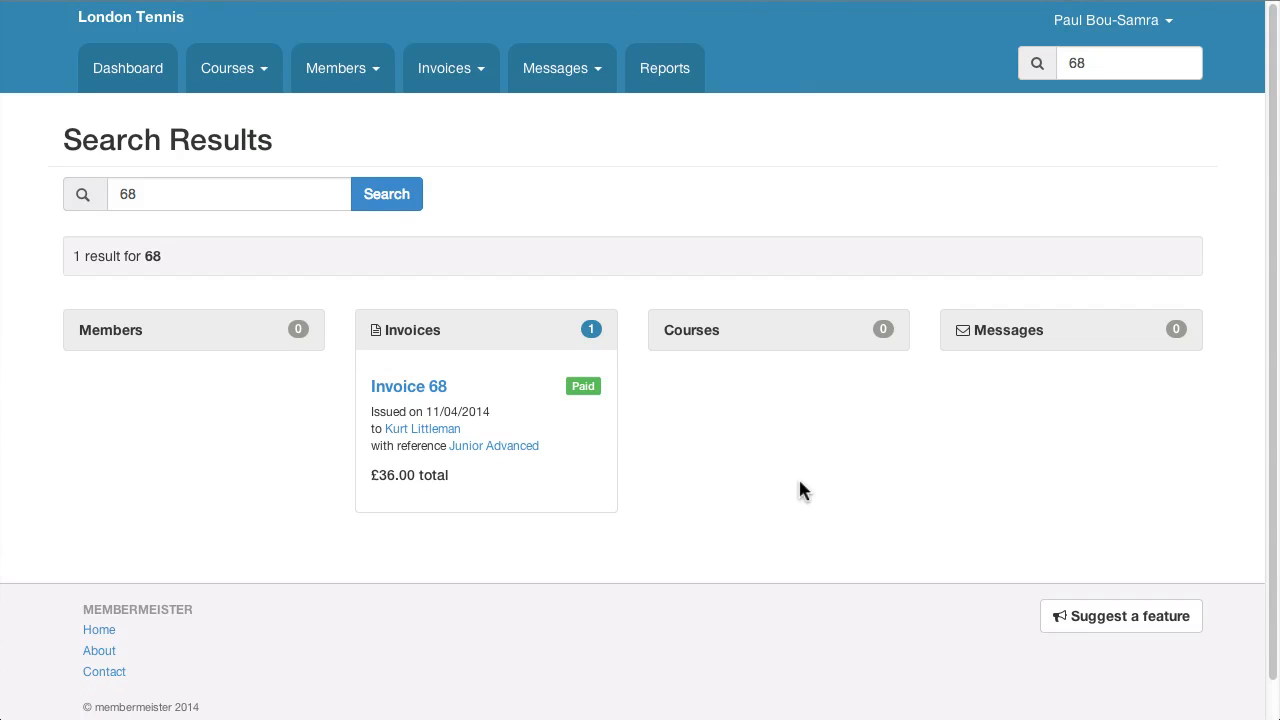
# Step: Open invoice 68 and examine its recorded payment and outstanding amount
pyautogui.click(381, 395)
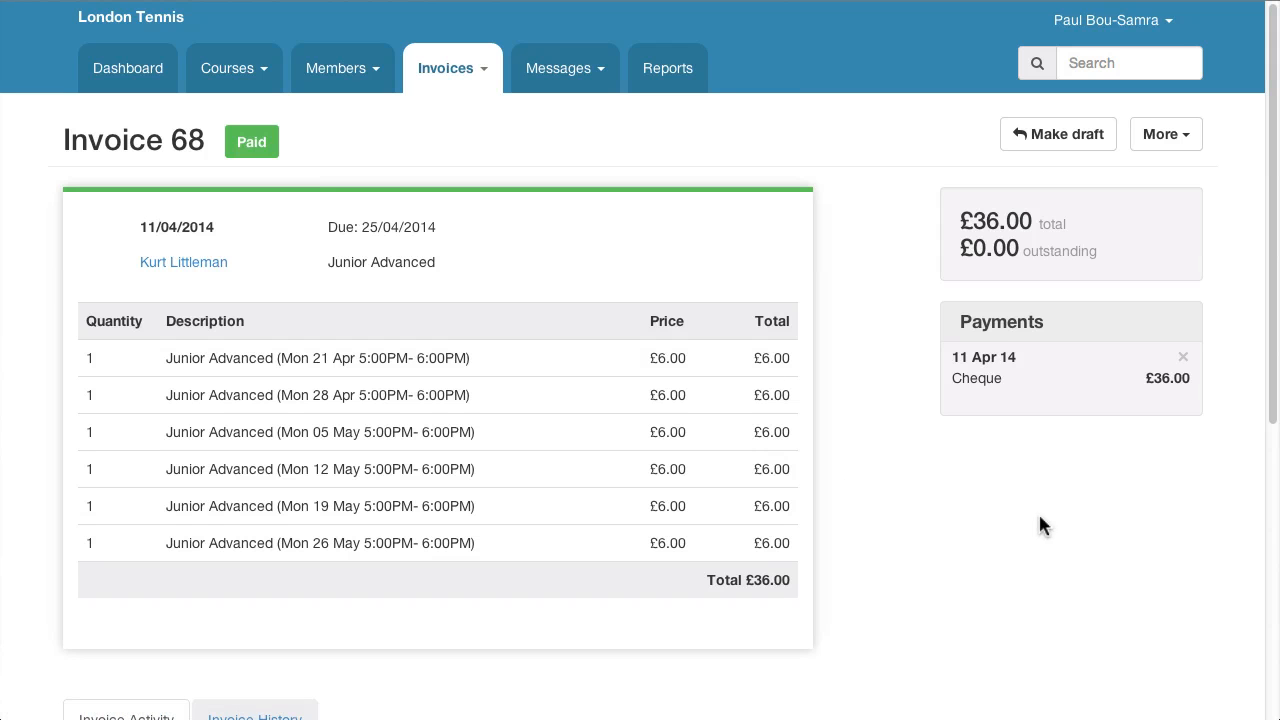
pyautogui.moveTo(1007, 356); pyautogui.dragTo(932, 363)
pyautogui.click(930, 365)
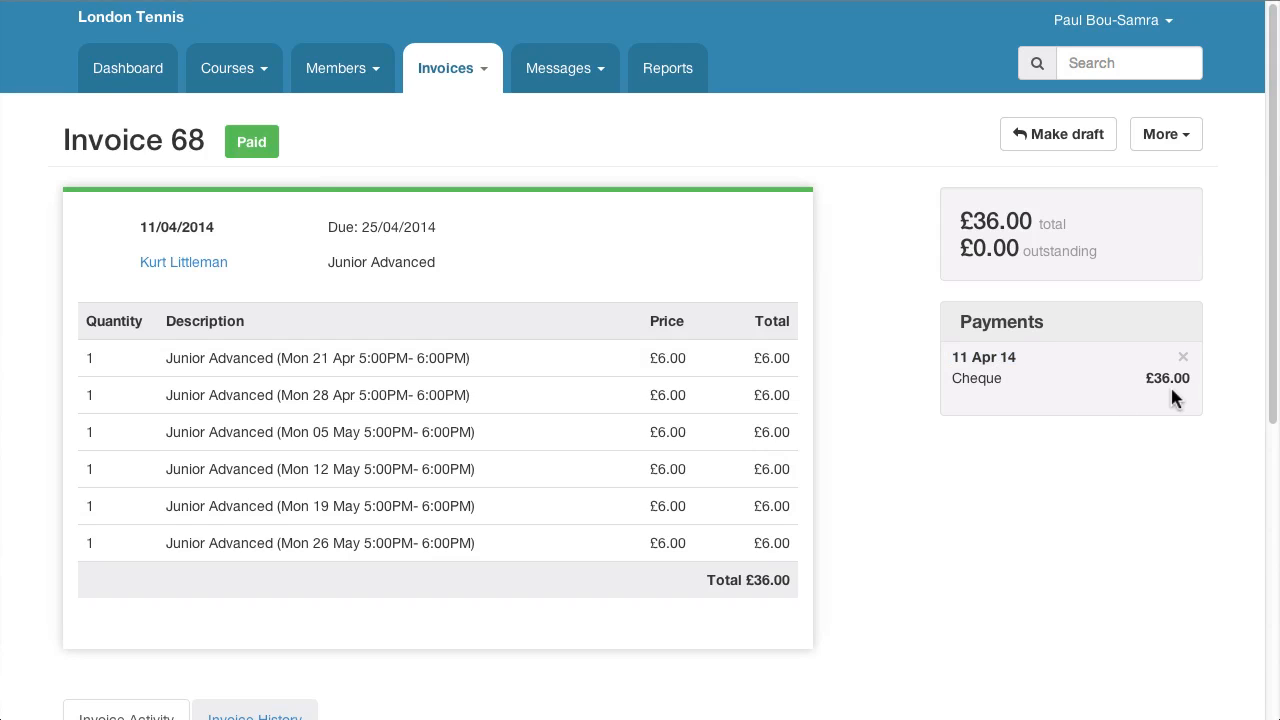